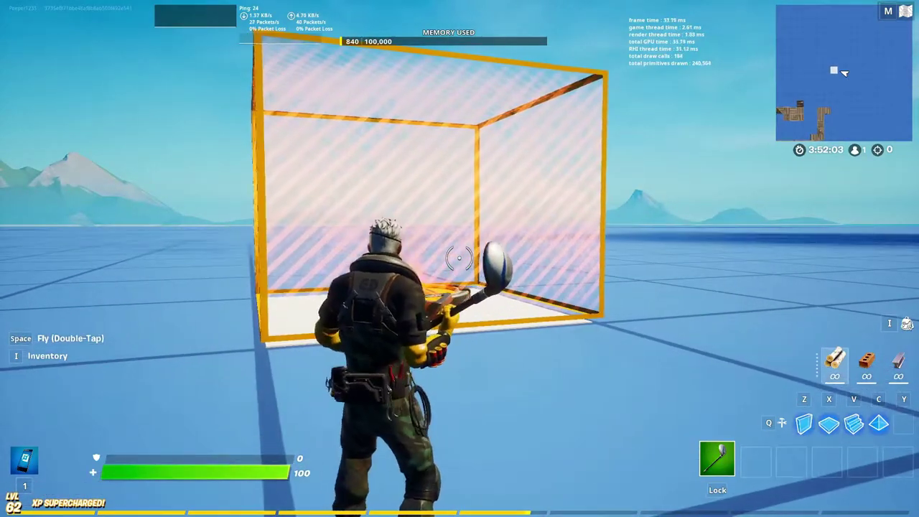
- Walk around the existing barrier cube to view it from several angles
key("s")
key("a")
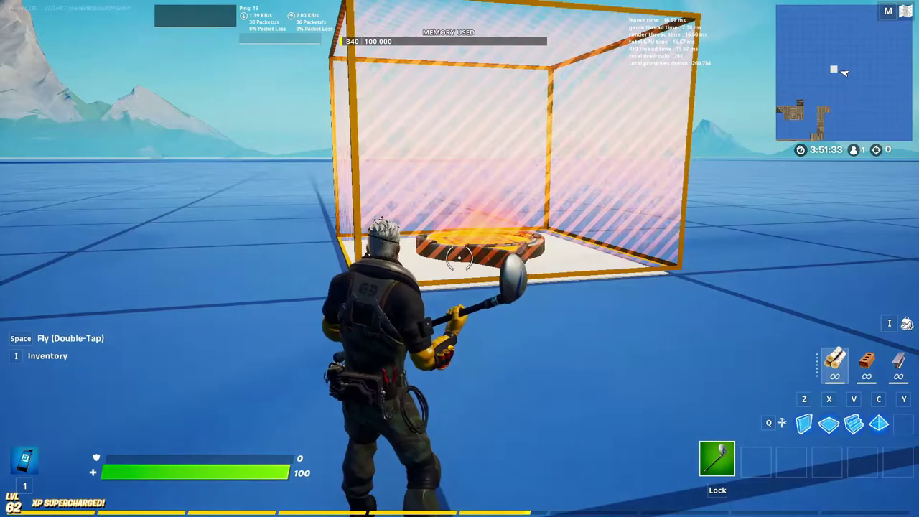
key("w")
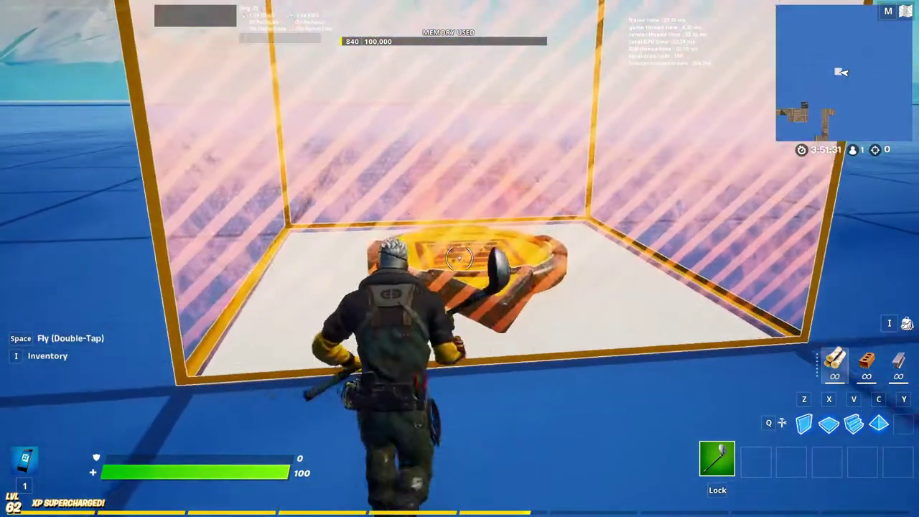
key("s")
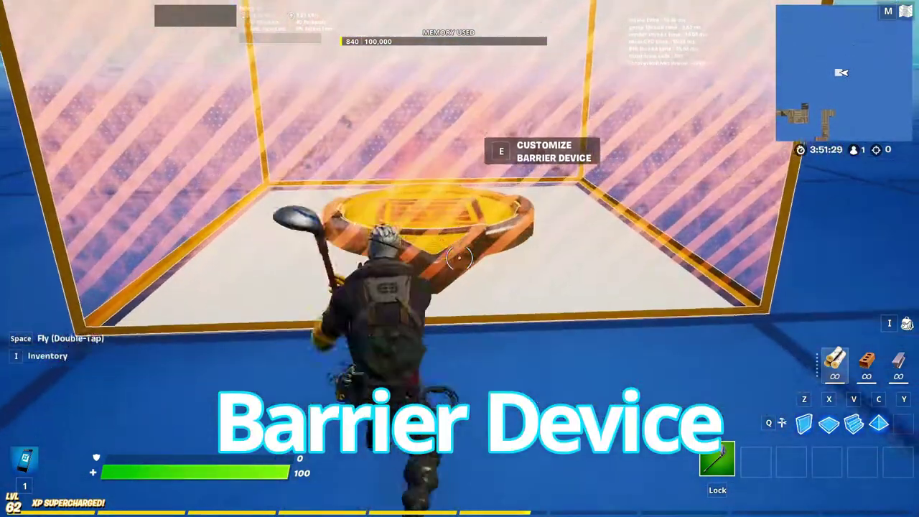
key("a")
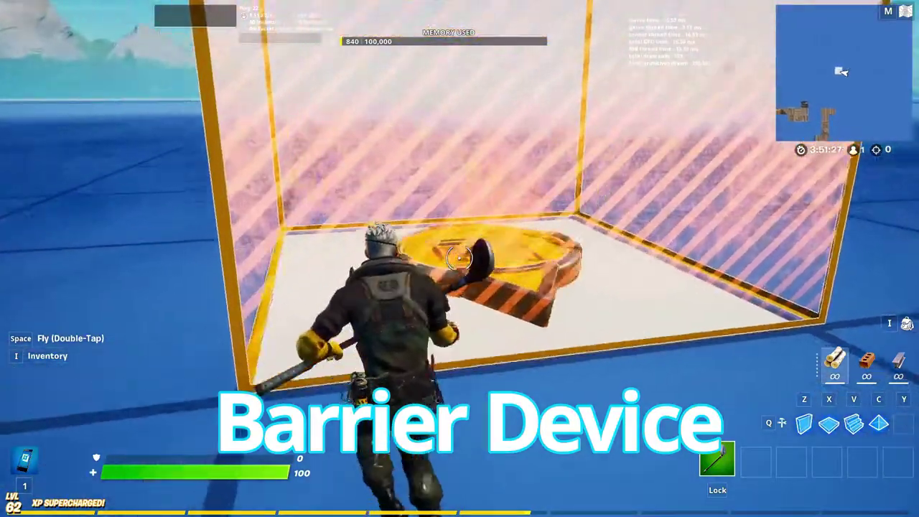
key("w")
- Place a Barrier Plate device on a new wooden floor beside the barrier cube
key("i")
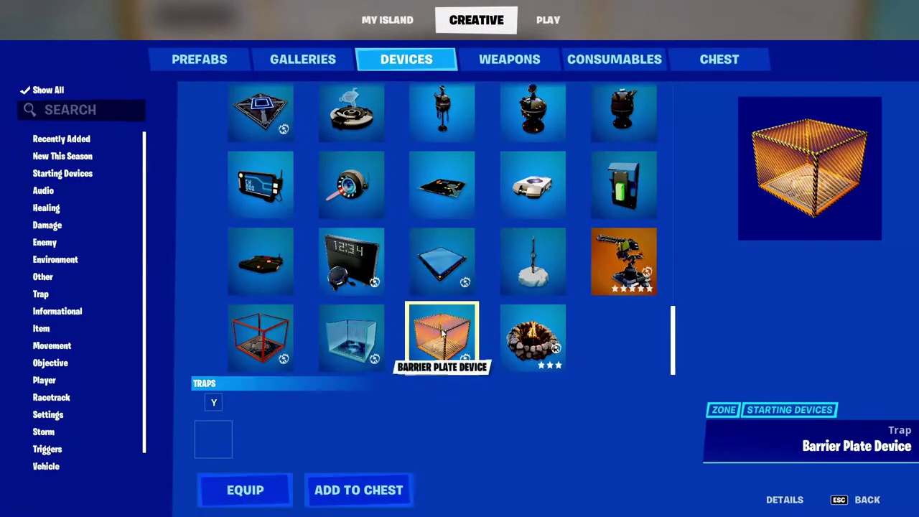
left_click(245, 490)
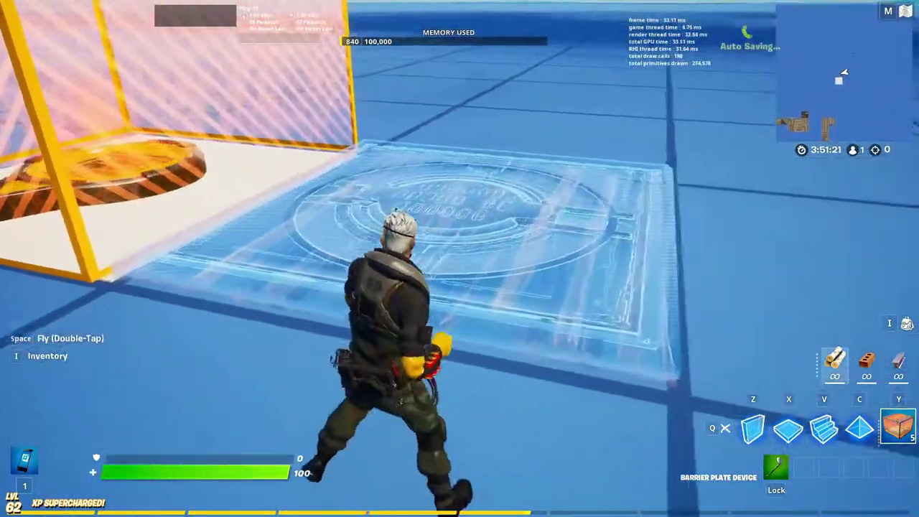
key("x")
left_click(460, 259)
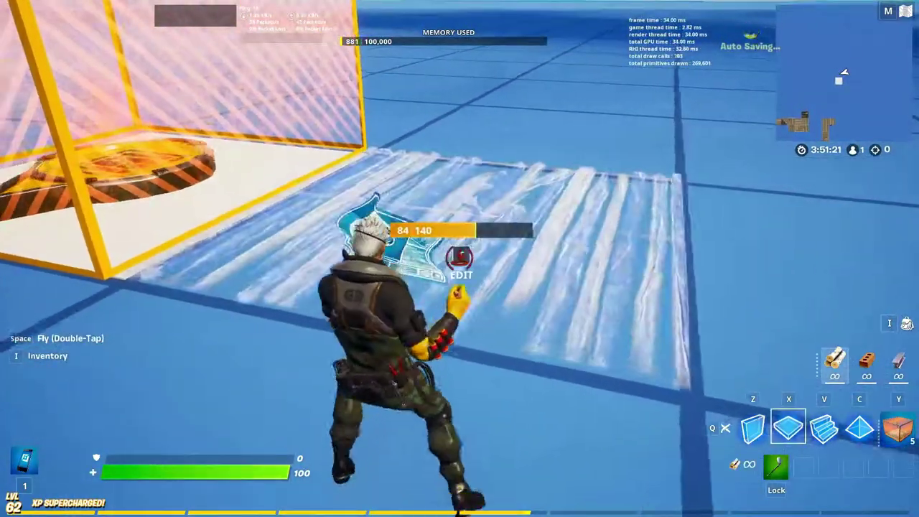
key("y")
left_click(460, 259)
key("q")
- Walk around the Barrier Plate, then delete it with the Phone tool
key("s")
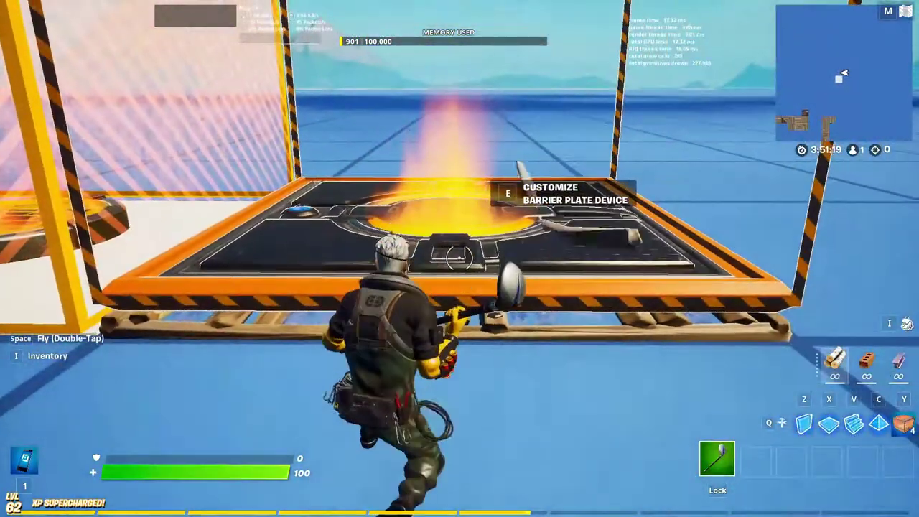
key("d")
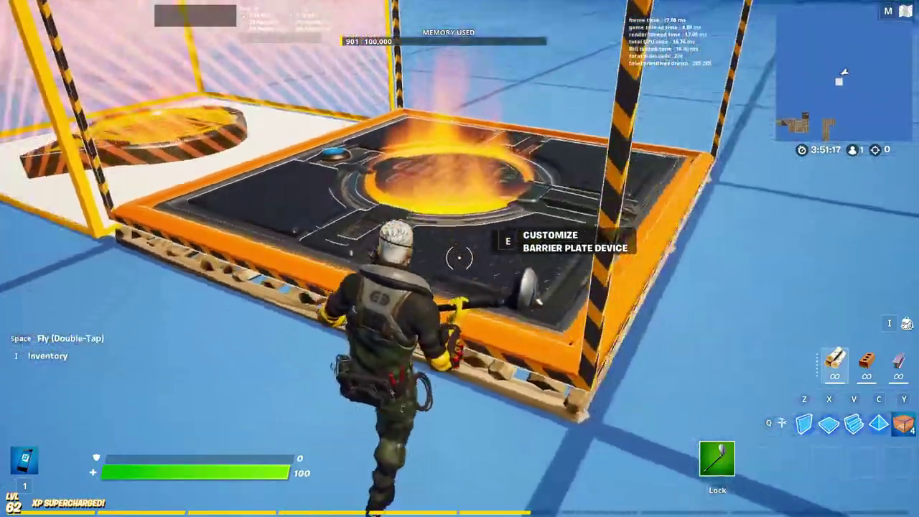
key("w")
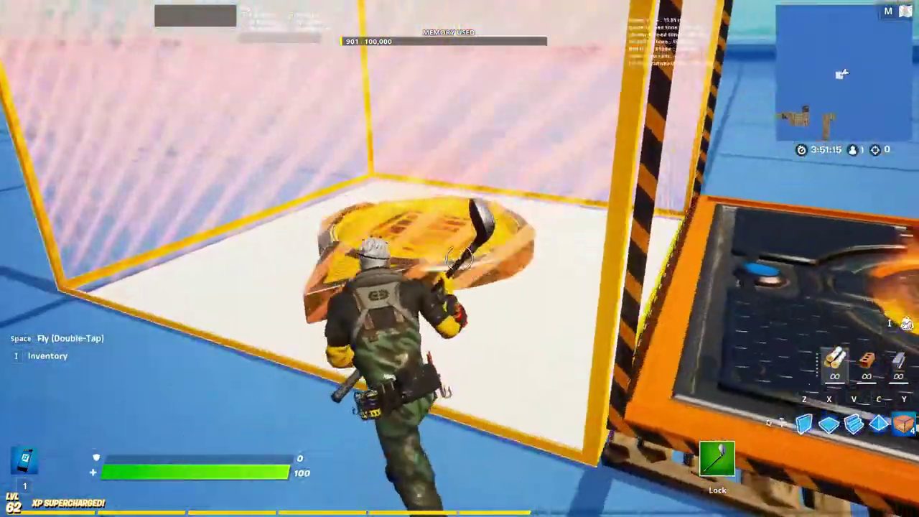
key("d")
key("1")
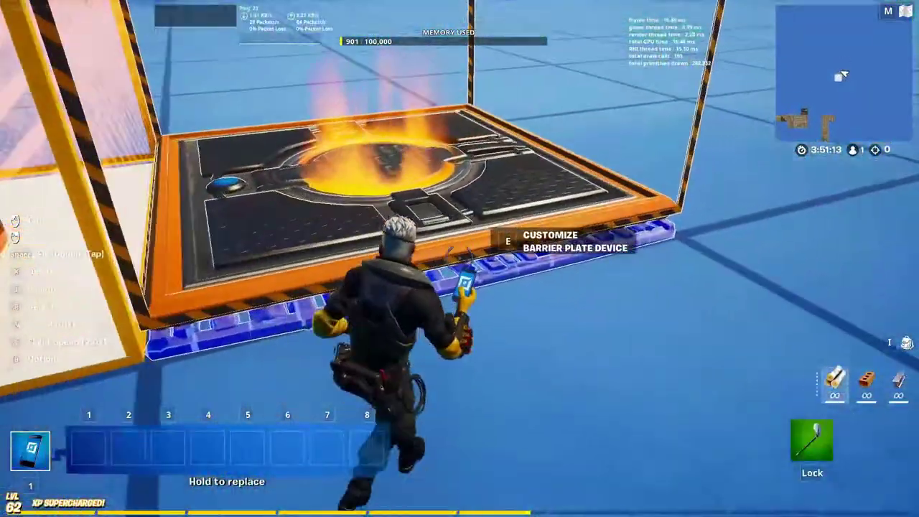
key("x")
key("1")
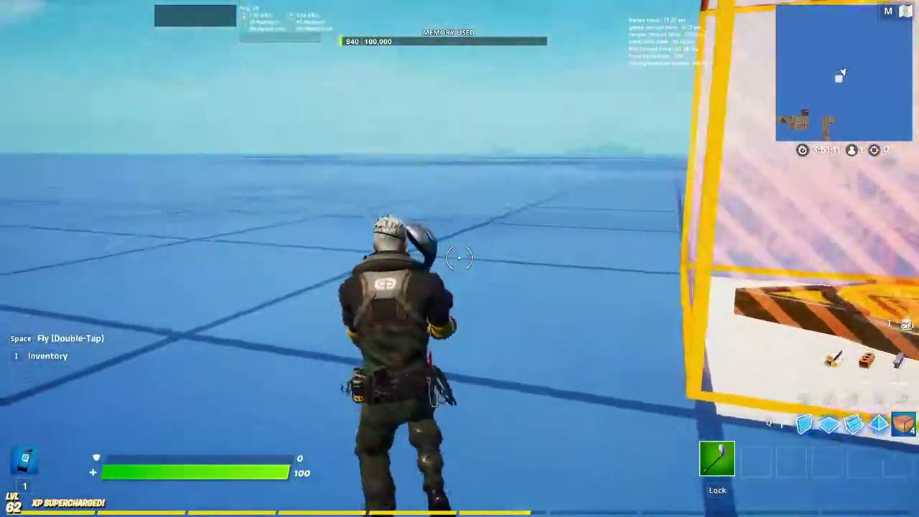
key("z")
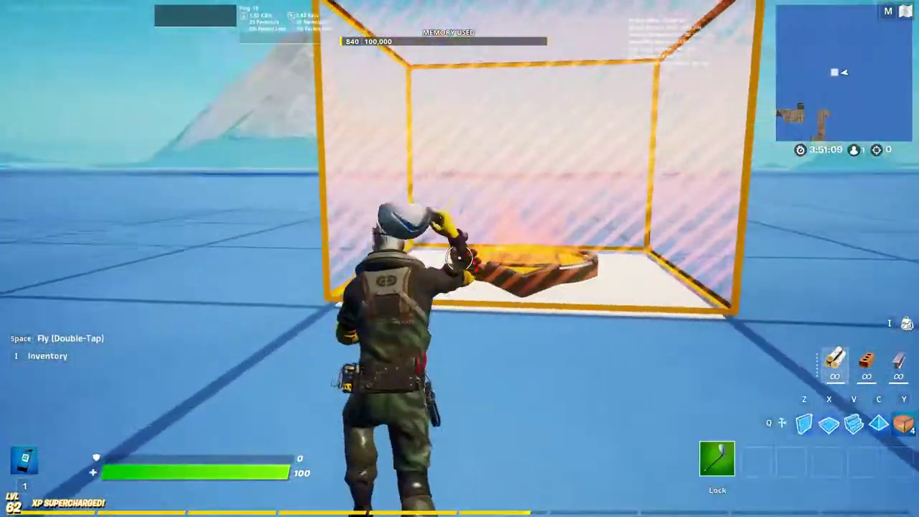
key("w")
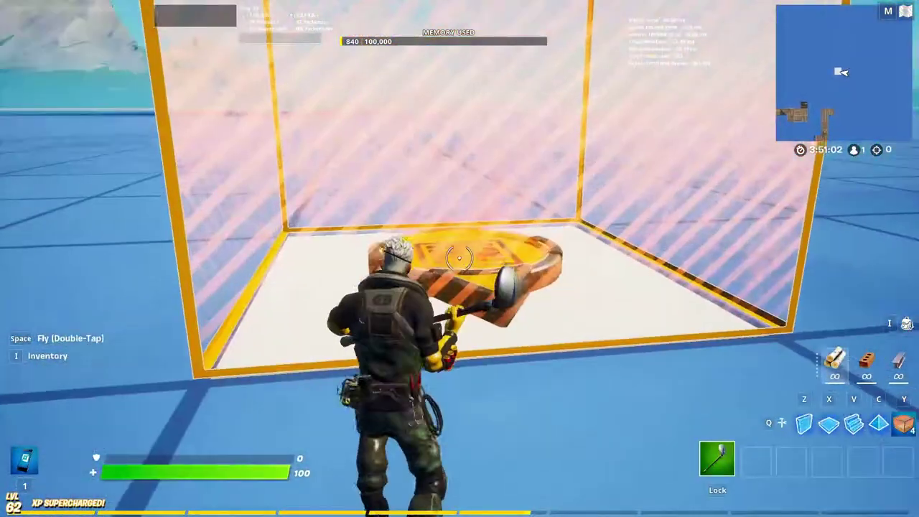
key("1")
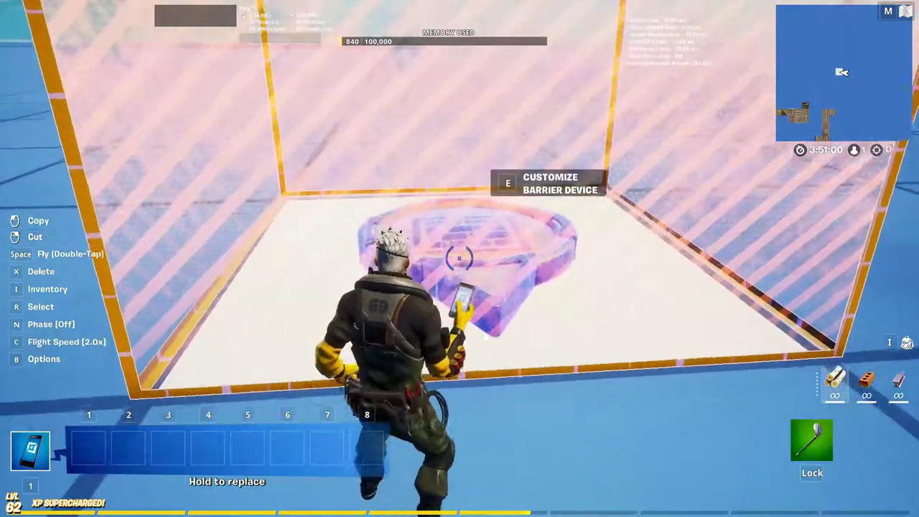
- Pick the Barrier Device from the Creative devices list with Place Now
key("i")
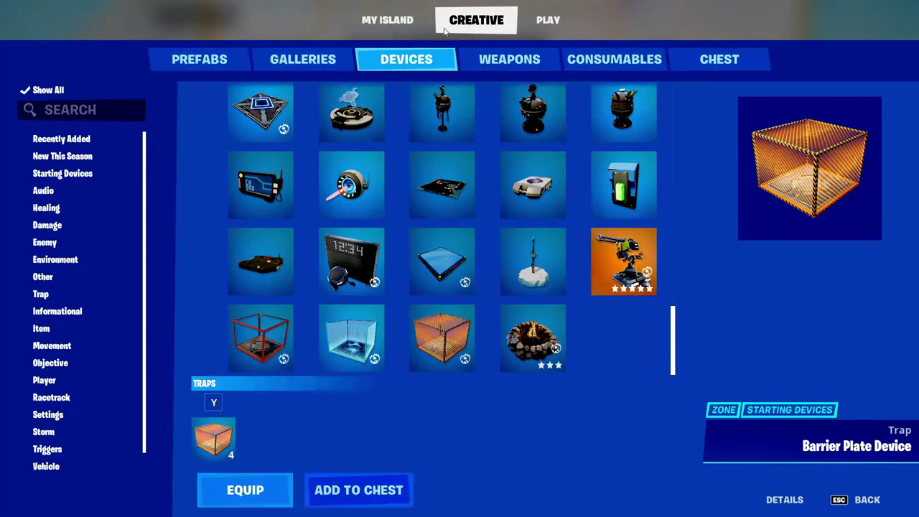
left_click(400, 21)
left_click(474, 20)
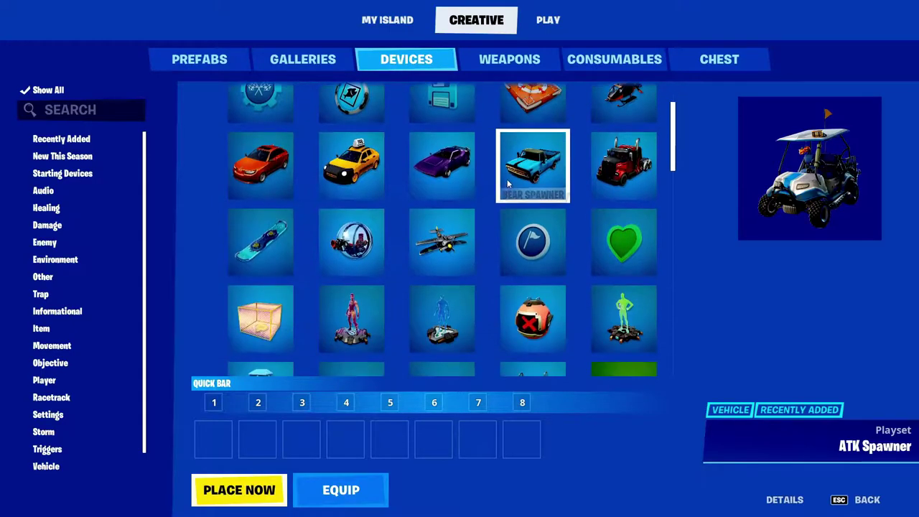
scroll(257, 180, "up", 3)
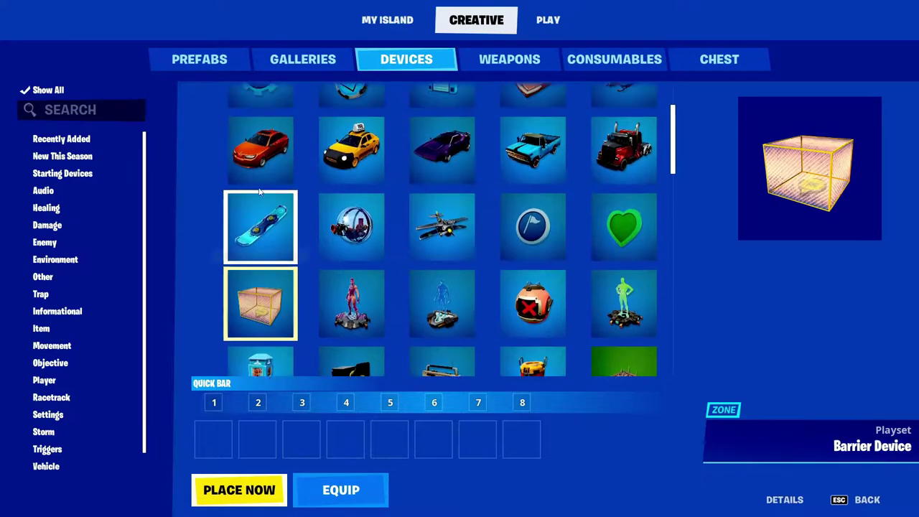
scroll(258, 252, "down", 1)
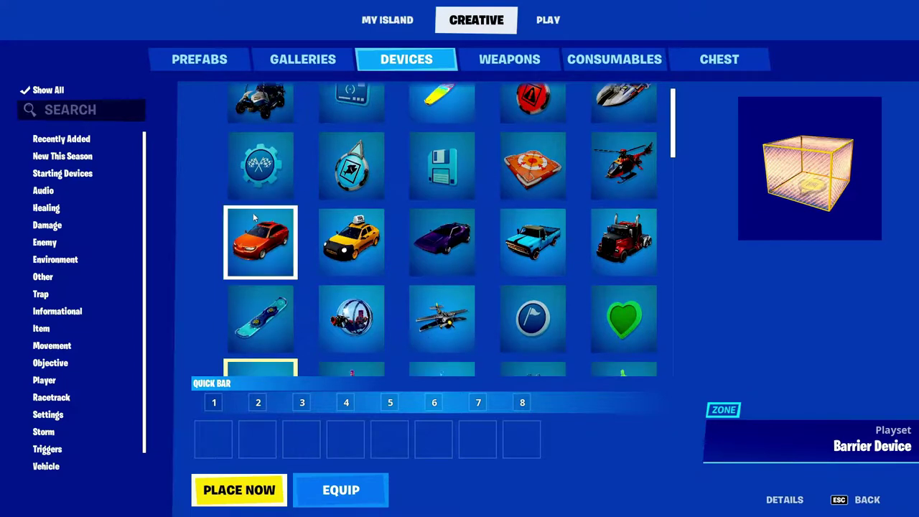
left_click(250, 494)
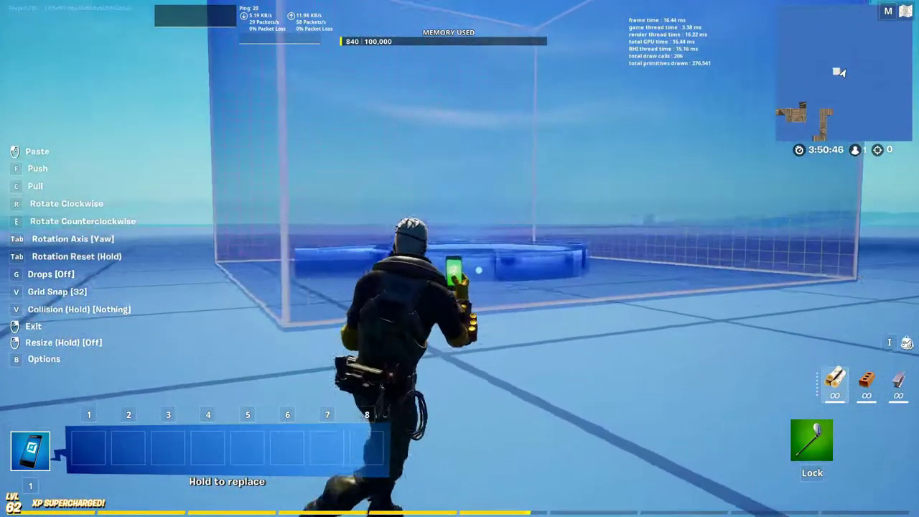
- Set down a test barrier tilted on its side, then delete it
key("s")
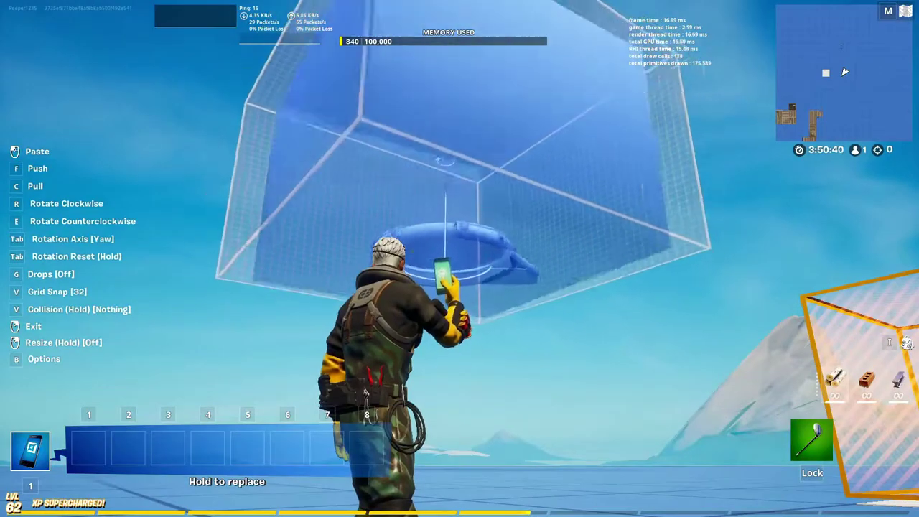
key("r")
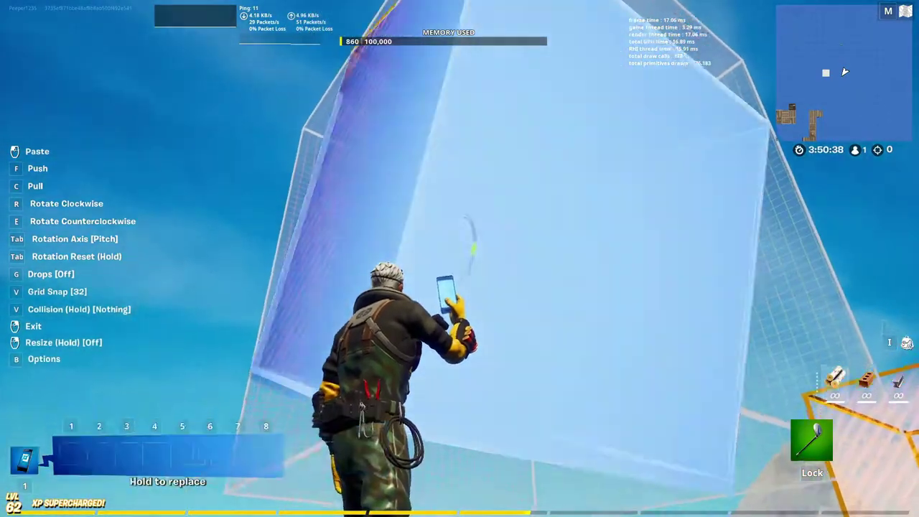
left_click(459, 259)
key("Caps_Lock")
key("space")
key("space")
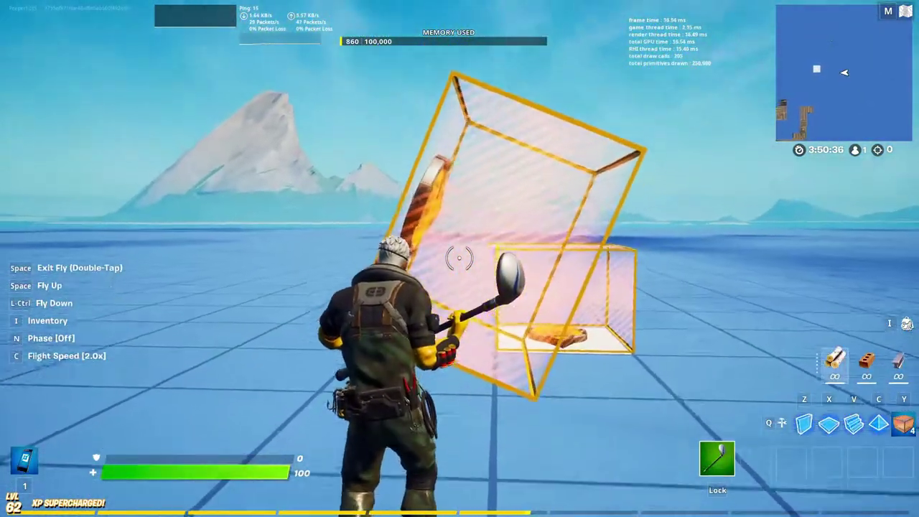
key("x")
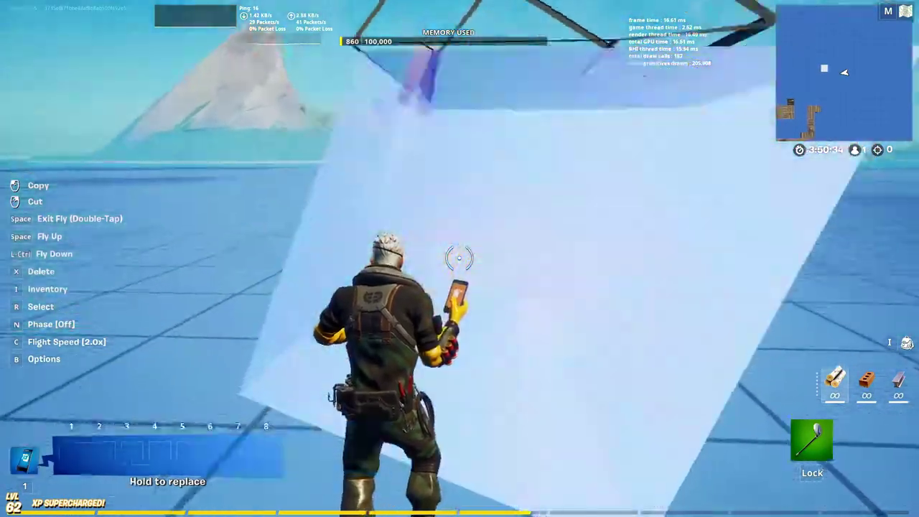
- Fly to the original Barrier Device and move it with the Phone over the pad
key("Caps_Lock")
key("space")
key("space")
key("1")
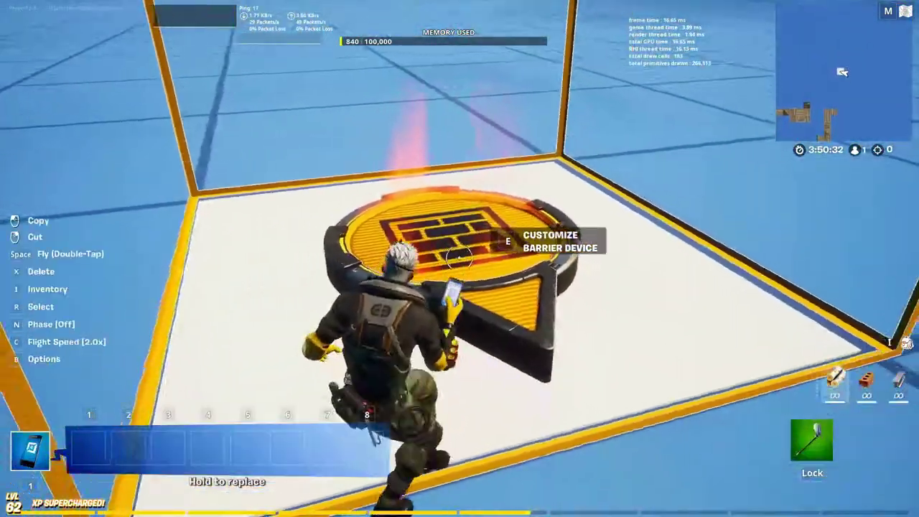
right_click(459, 259)
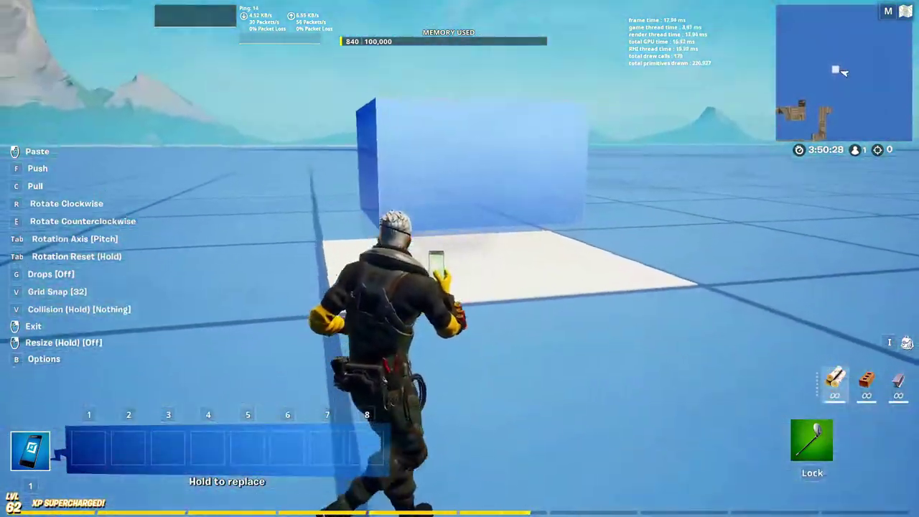
left_click(459, 259)
key("q")
key("q")
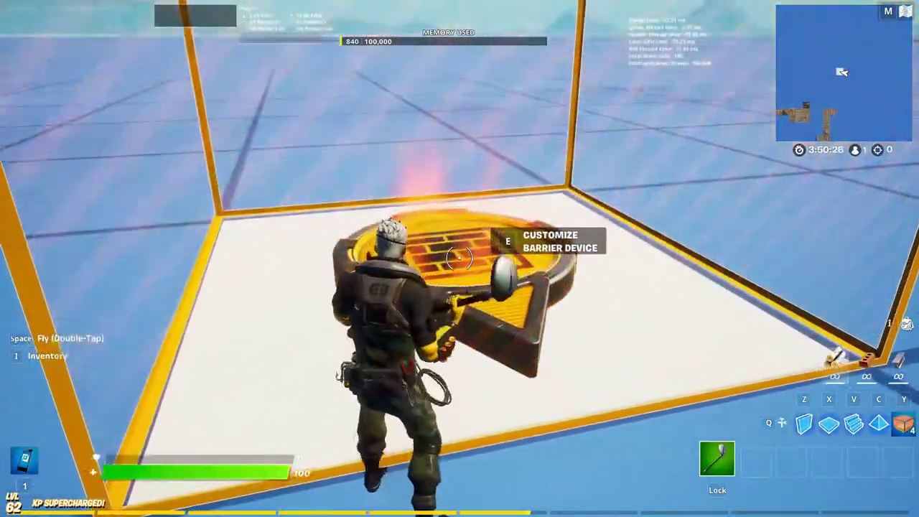
- Open the Barrier Device's Customize panel and apply its Stone style with OK
key("e")
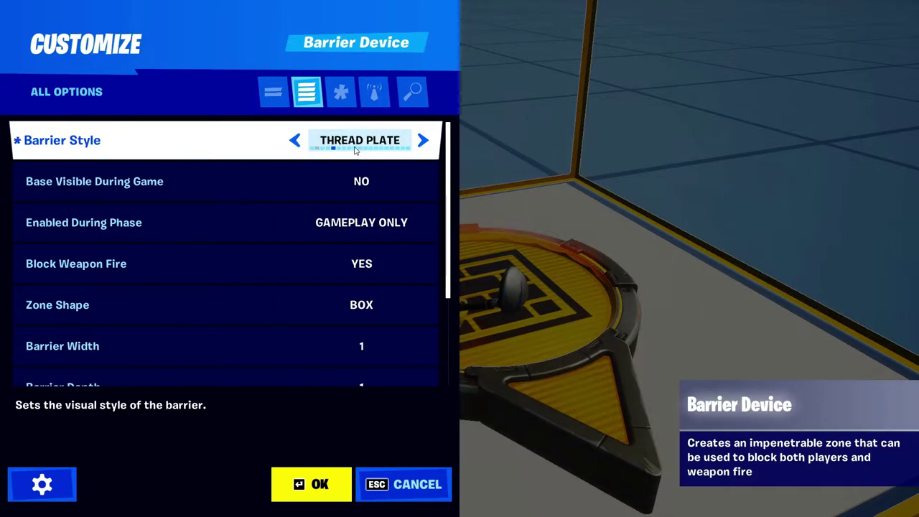
left_click(312, 484)
- Circle the stone barrier block and test walking into it
key("s")
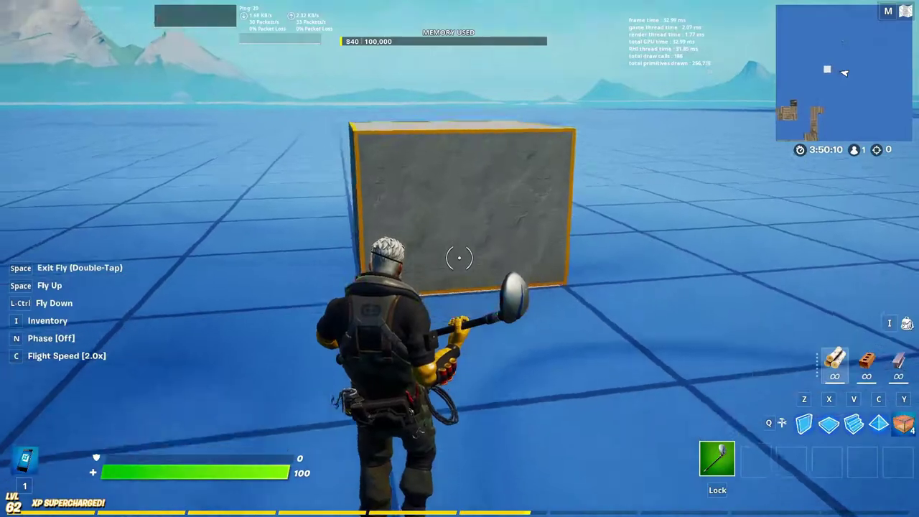
key("a")
key("d")
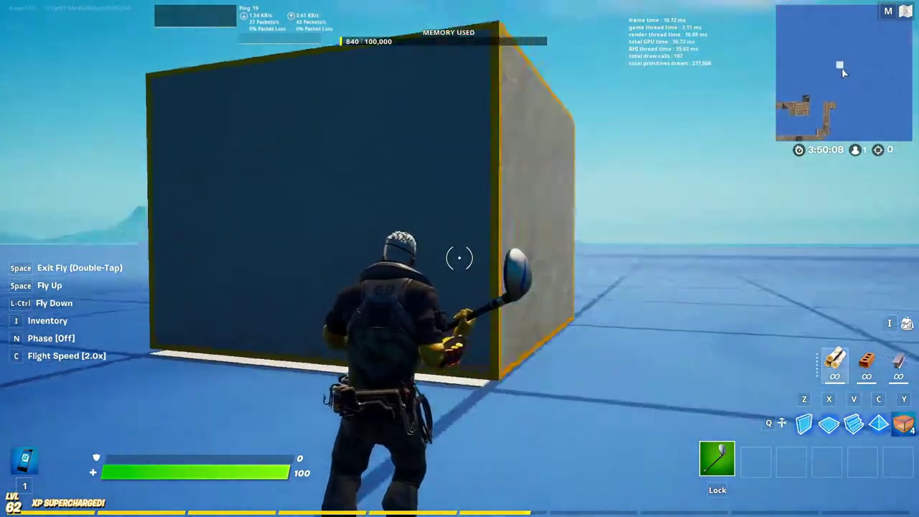
key("d")
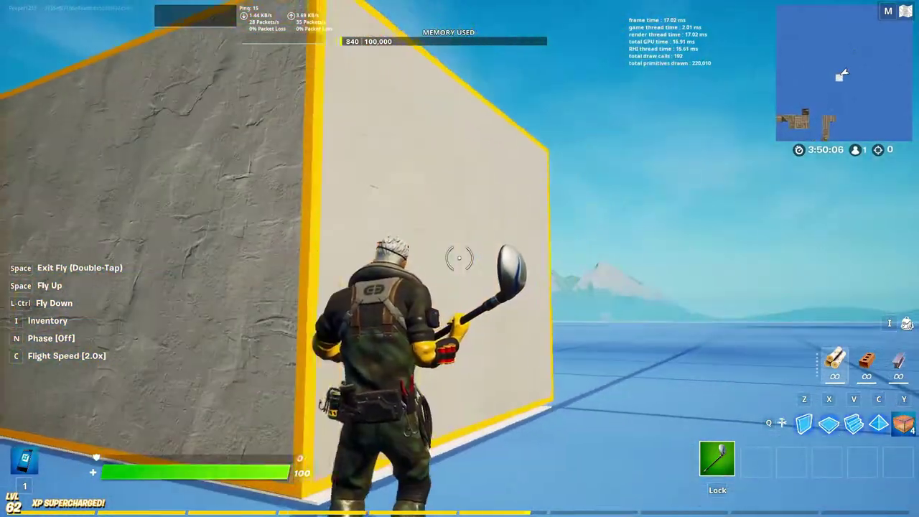
key("space")
key("space")
key("w")
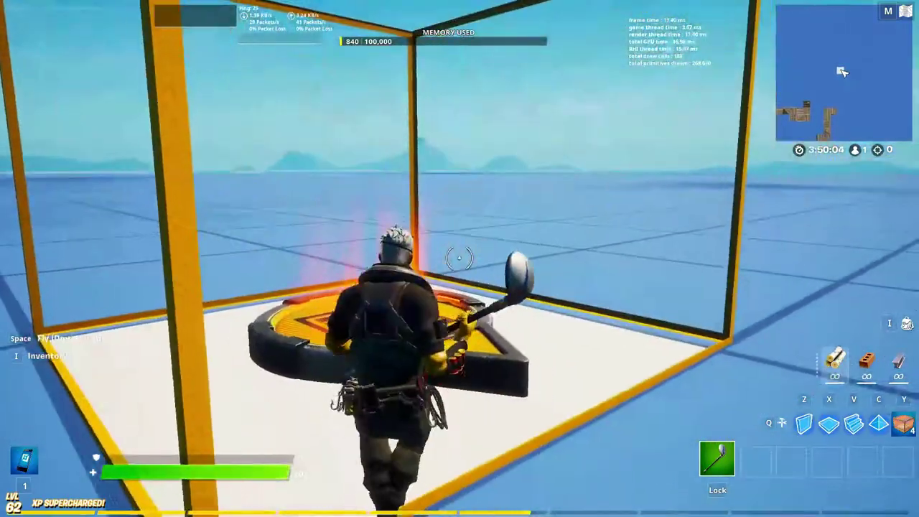
key("s")
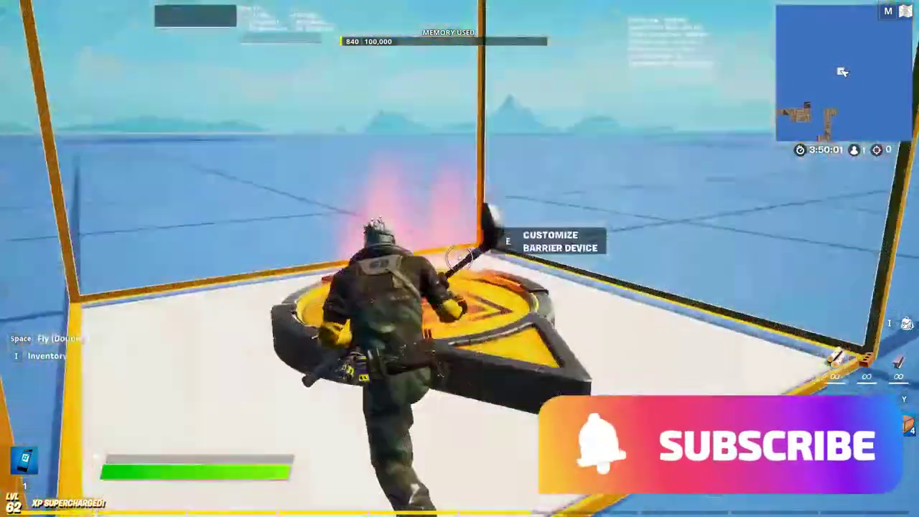
- Change the Barrier Style to Translucent and confirm
key("e")
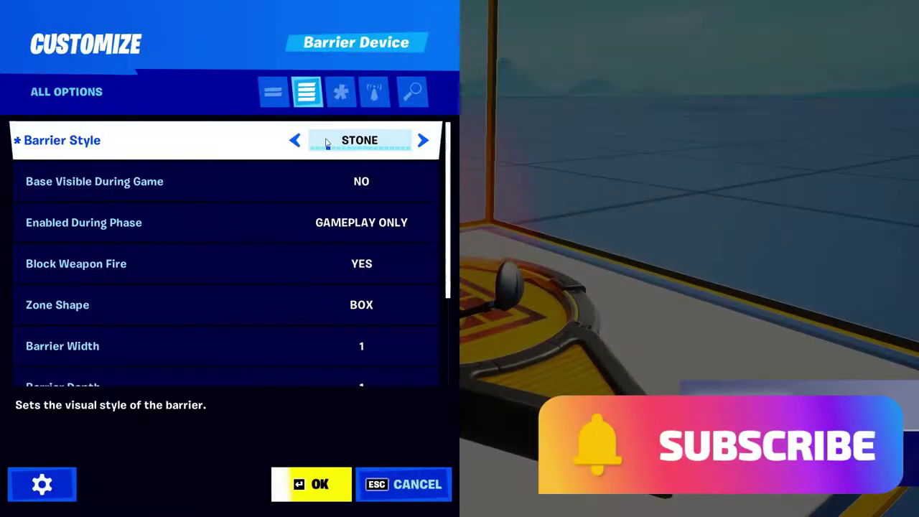
left_click(331, 143)
left_click(295, 141)
left_click(295, 141)
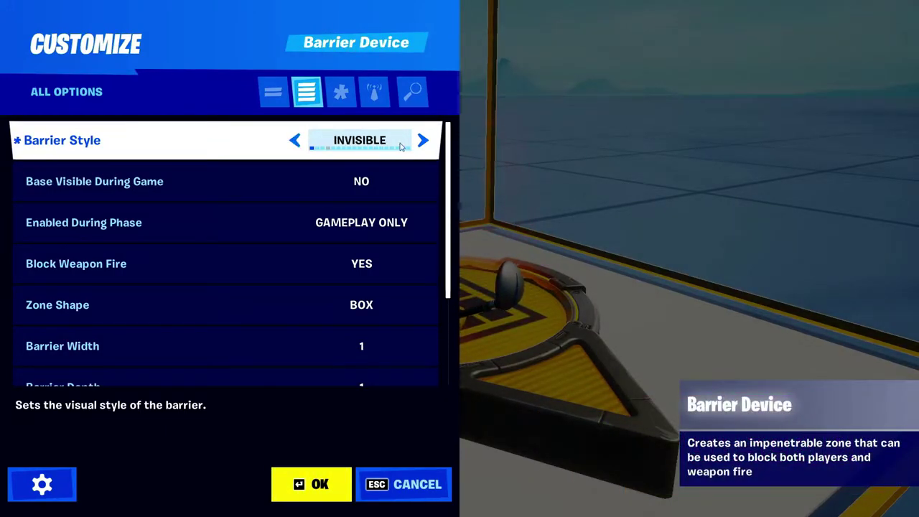
left_click(363, 146)
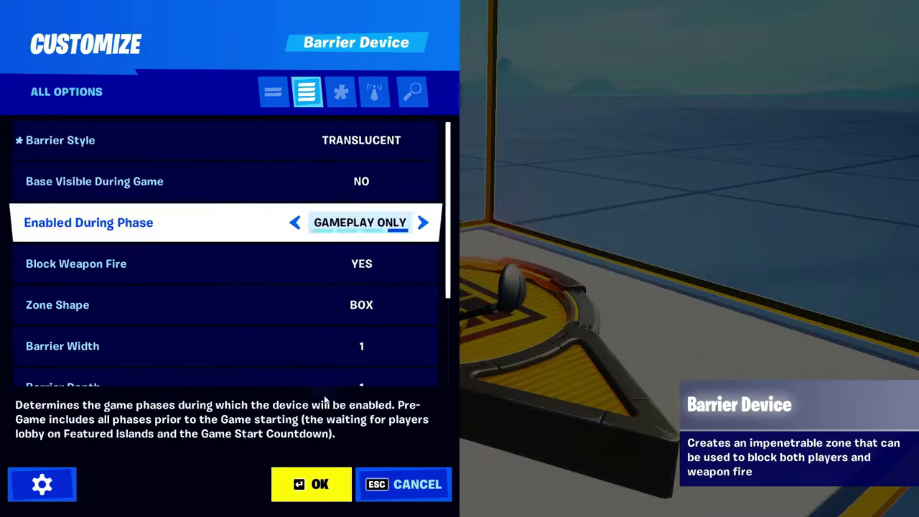
key("Return")
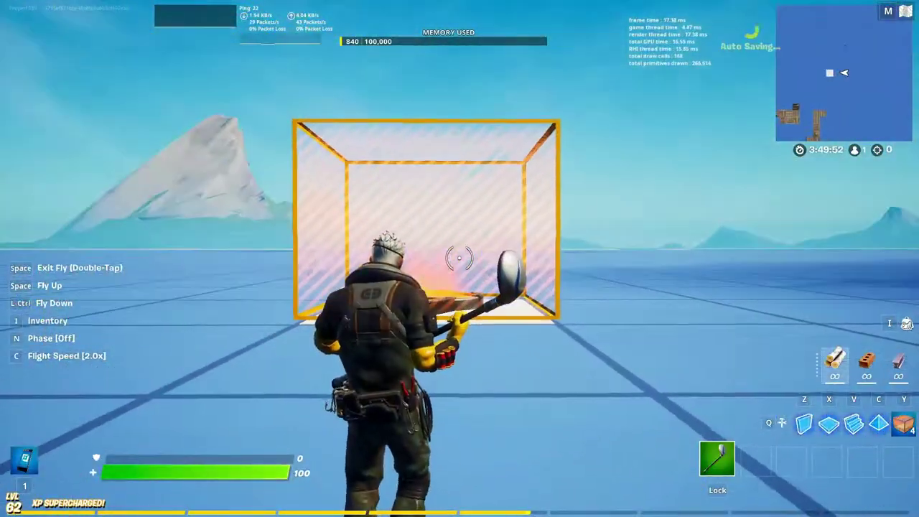
- Fly into the barrier box and set Base Visible During Game to Yes
key("w")
key("space")
key("space")
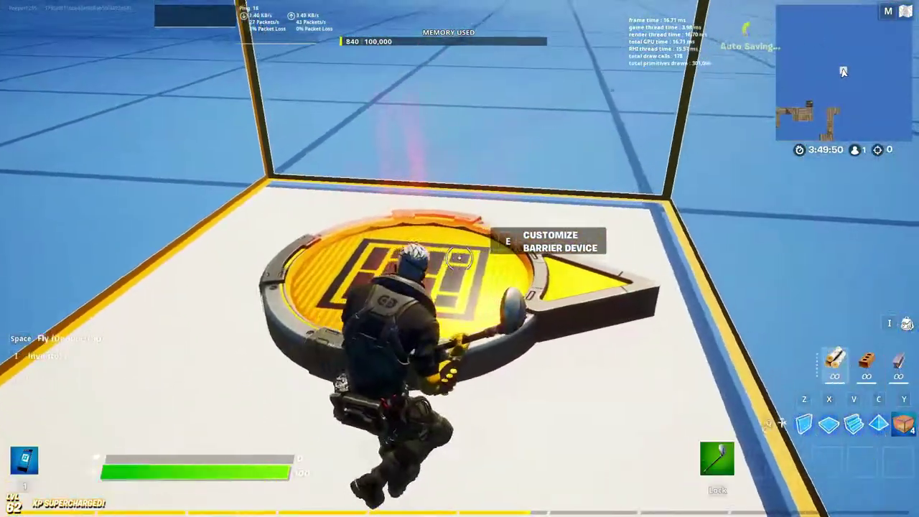
key("e")
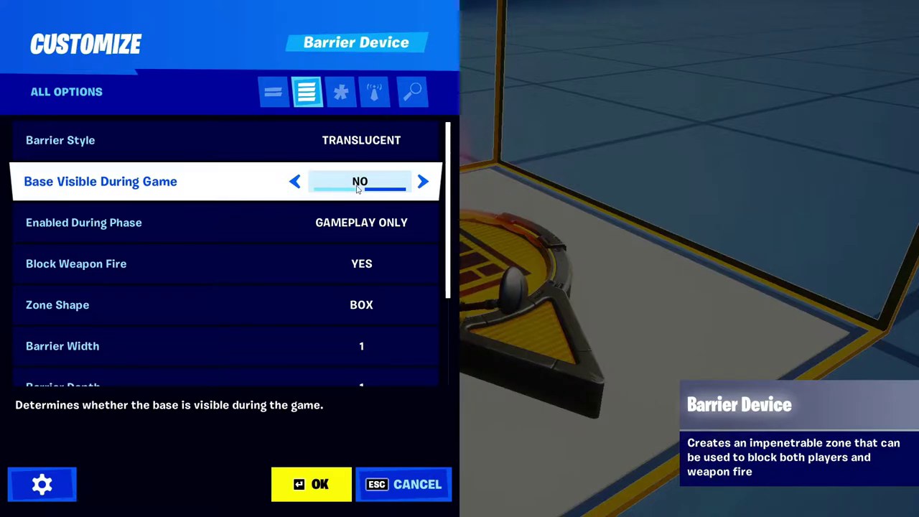
key("Return")
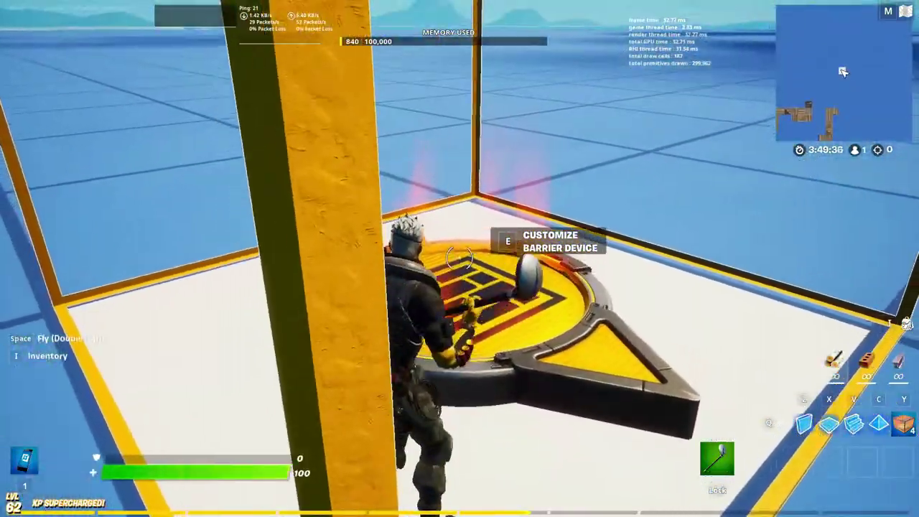
- Set the barrier's Zone Shape to Box (Hollow) and confirm with OK
key("e")
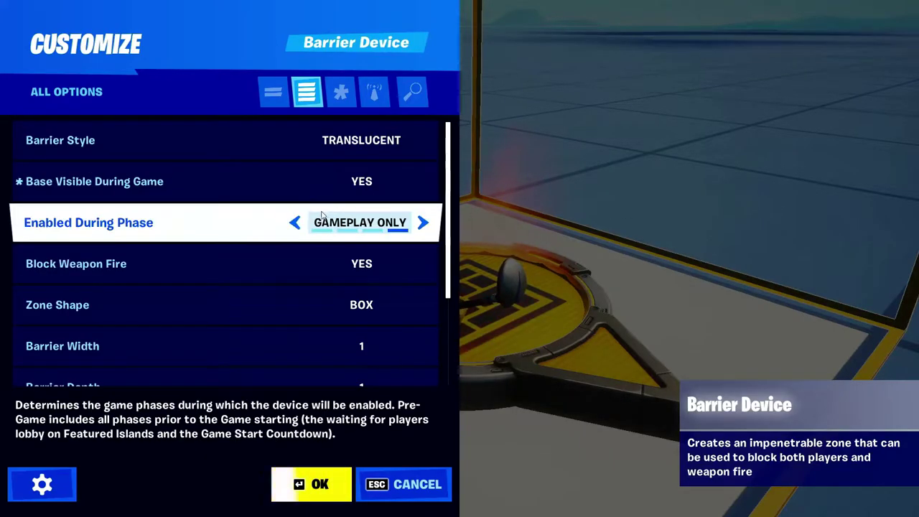
scroll(324, 218, "down", 1)
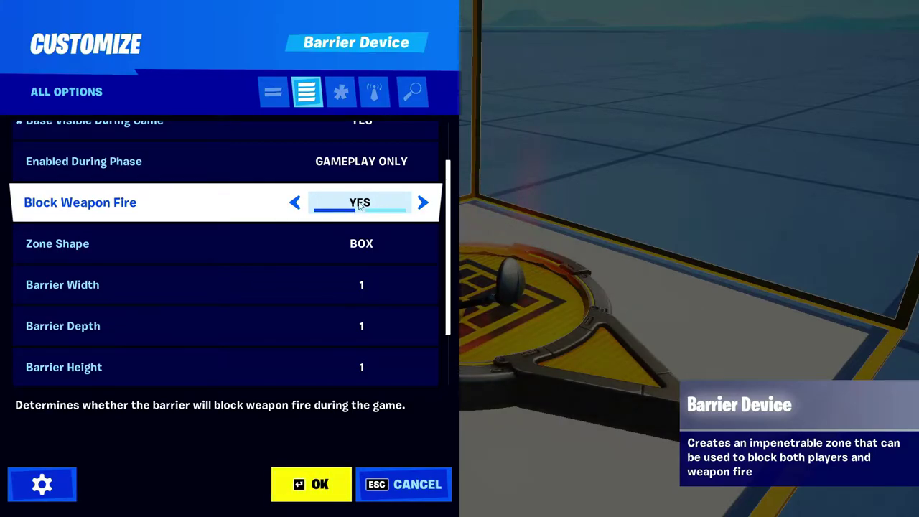
scroll(154, 244, "down", 2)
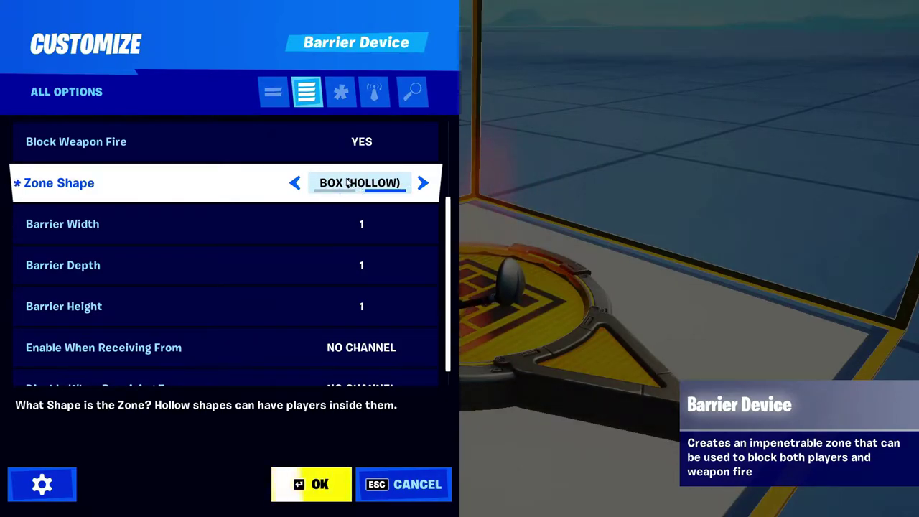
left_click(321, 494)
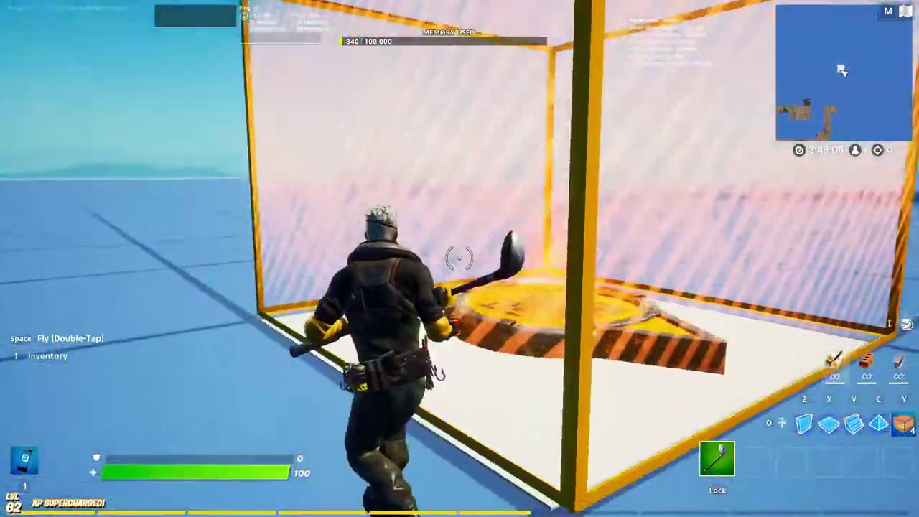
- Walk onto the device inside the hollow barrier, check its settings, then back out
key("w")
key("e")
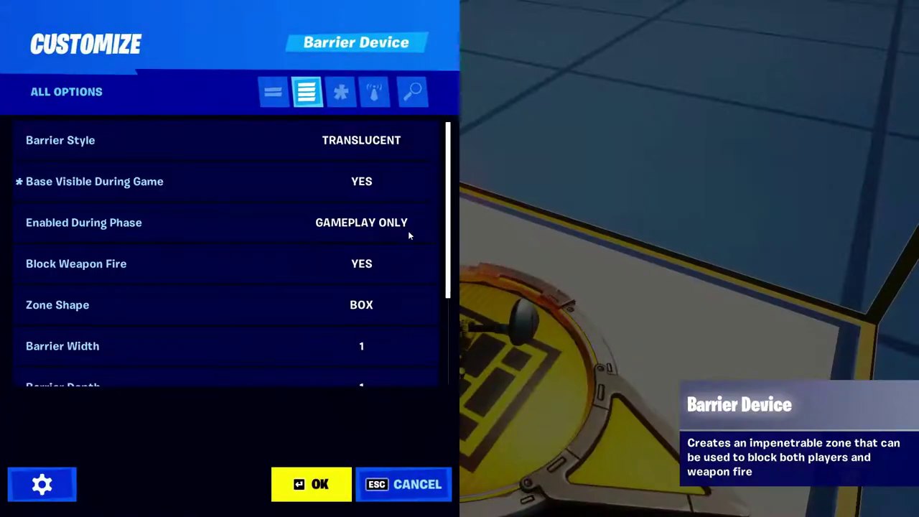
left_click(328, 494)
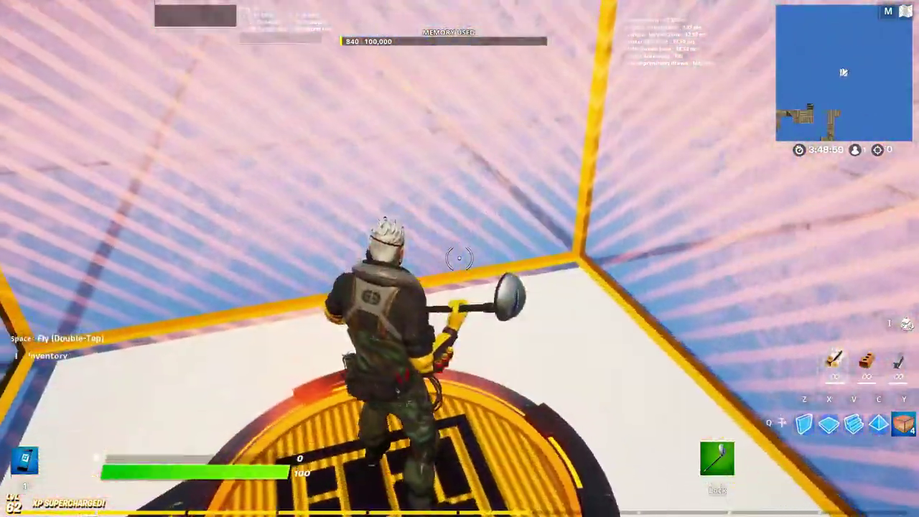
key("w")
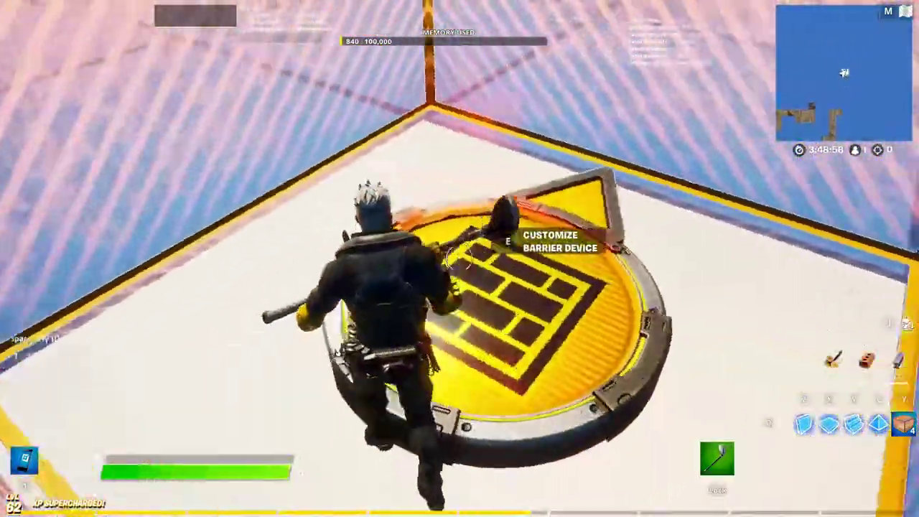
key("s")
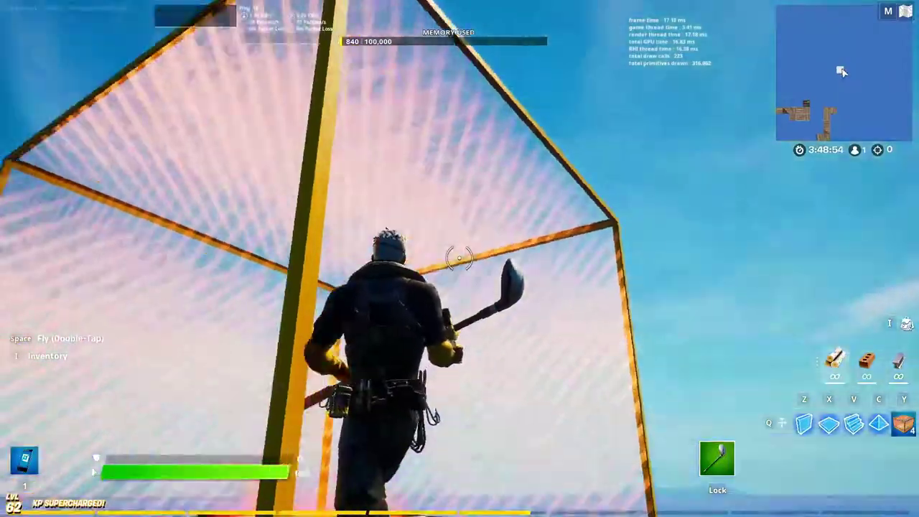
- Give the barrier depth 2, Enable on Channel 1 and Disable on Channel 2
key("e")
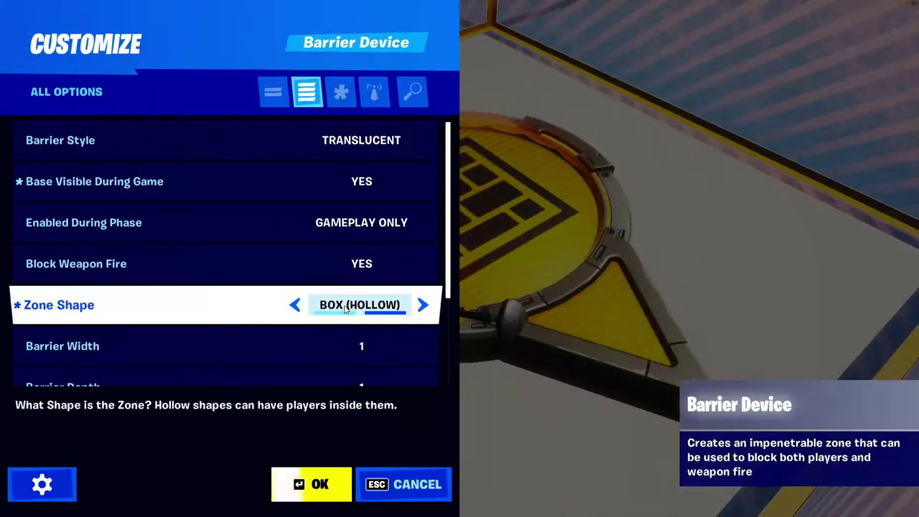
scroll(345, 309, "down", 1)
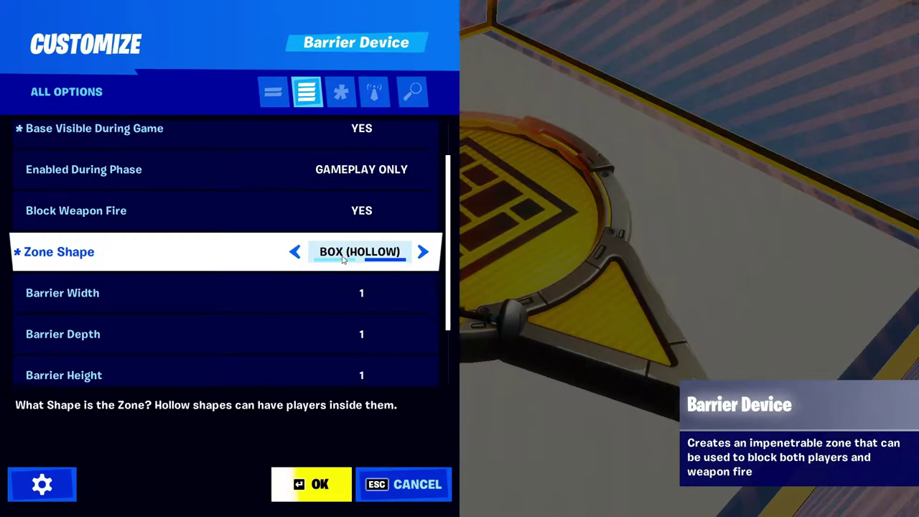
scroll(345, 268, "down", 2)
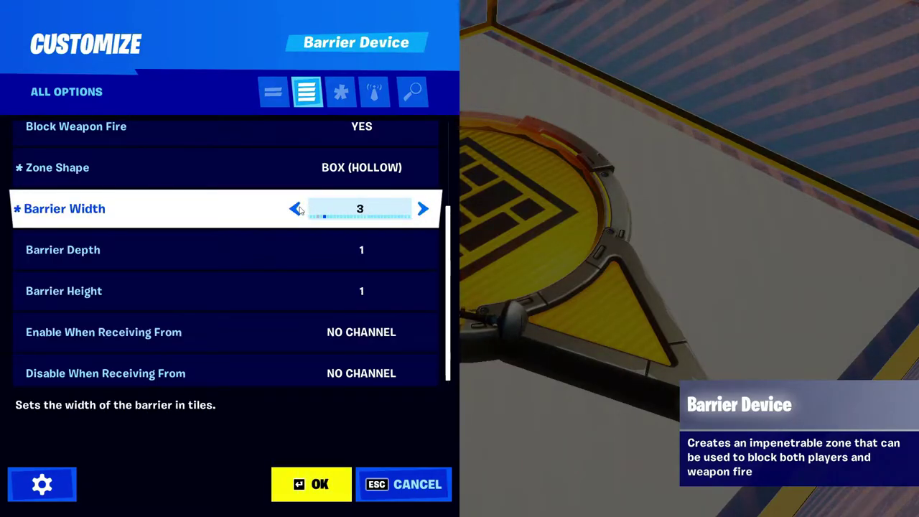
left_click(332, 256)
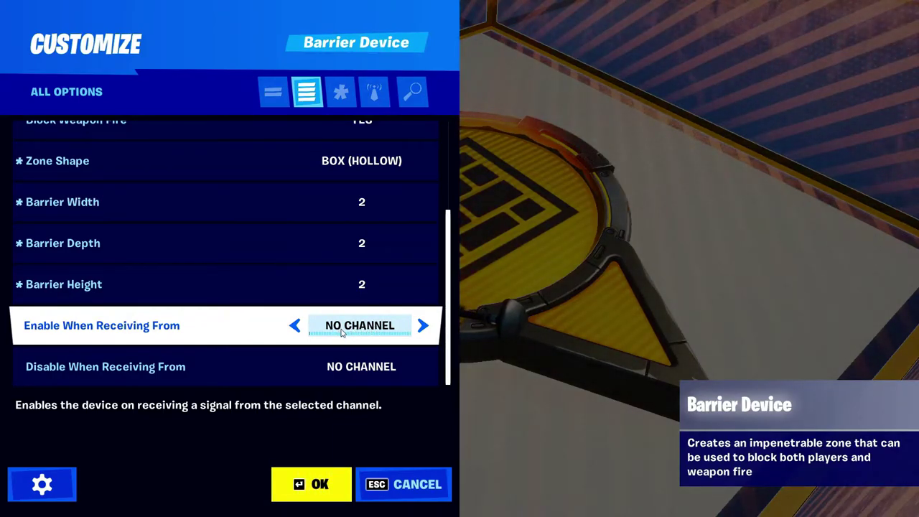
left_click(343, 332)
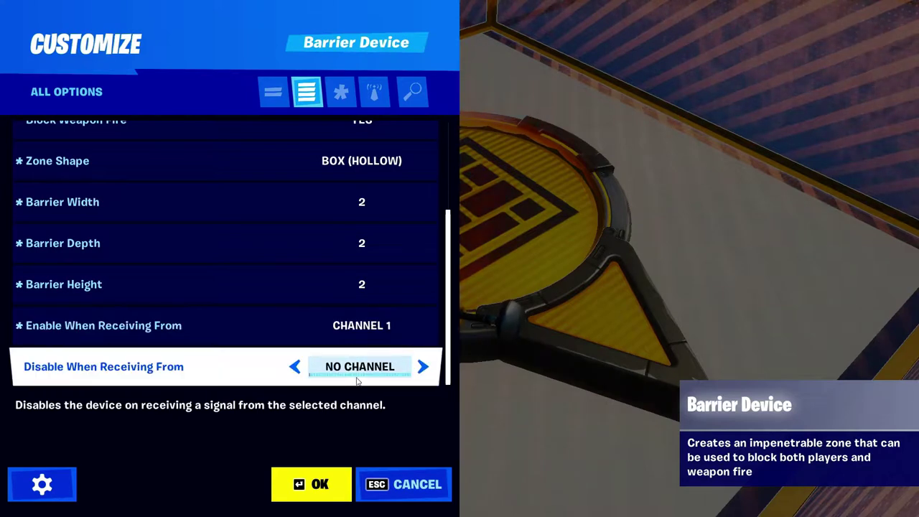
left_click(358, 367)
left_click(311, 484)
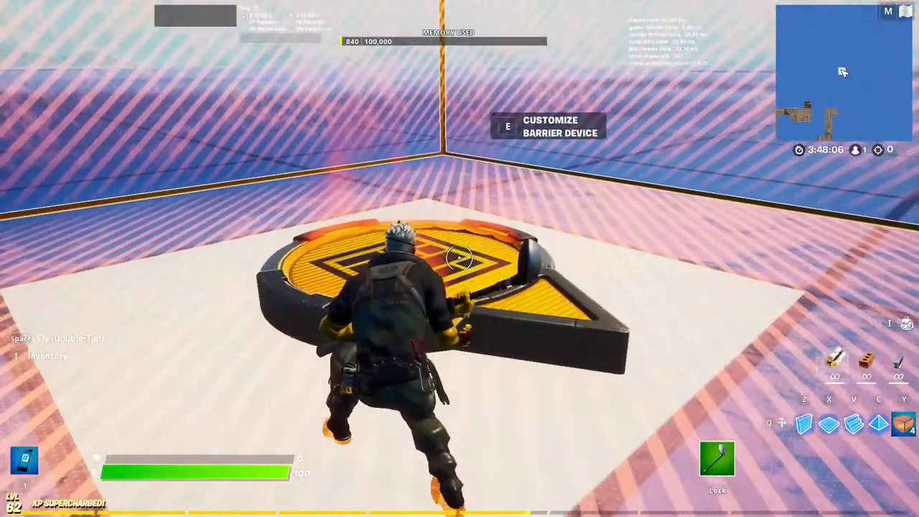
key("s")
key("space")
key("space")
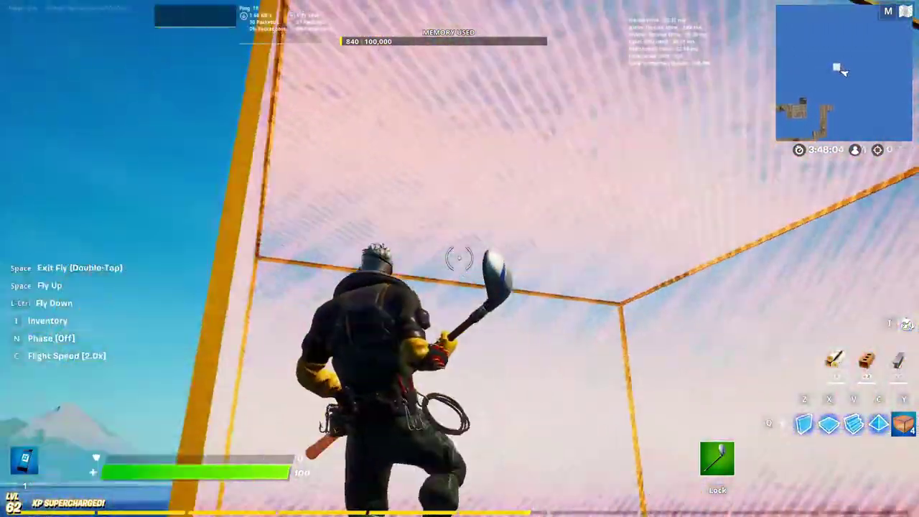
- Search the device catalogue for 'but' and take the Button device in hand
key("w")
key("d")
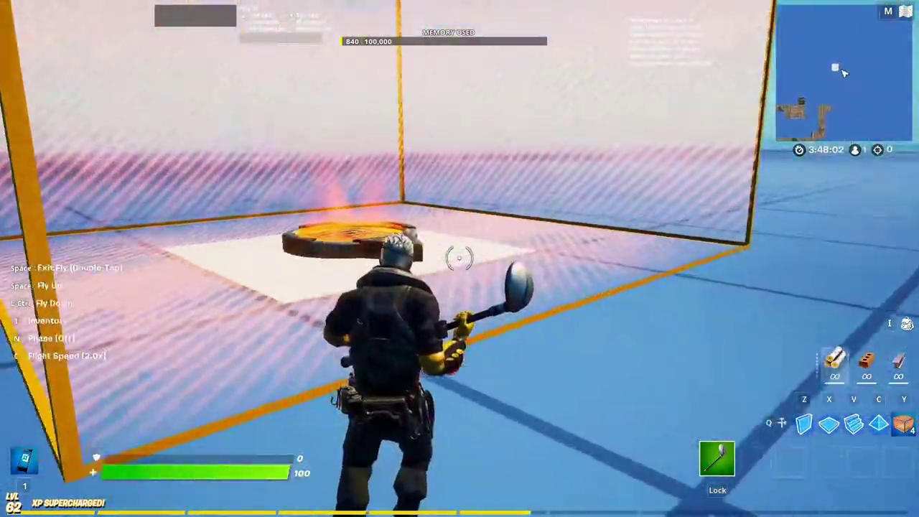
key("i")
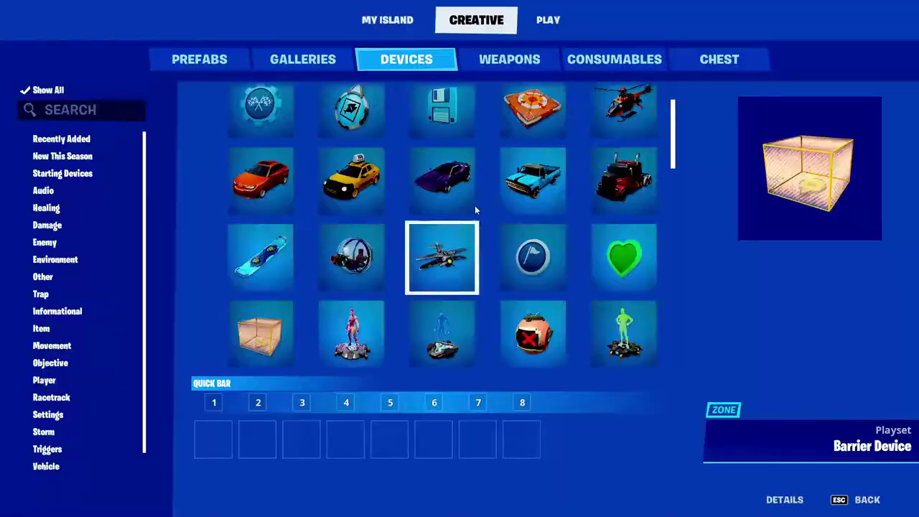
key("Escape")
key("w")
key("i")
scroll(330, 214, "down", 3)
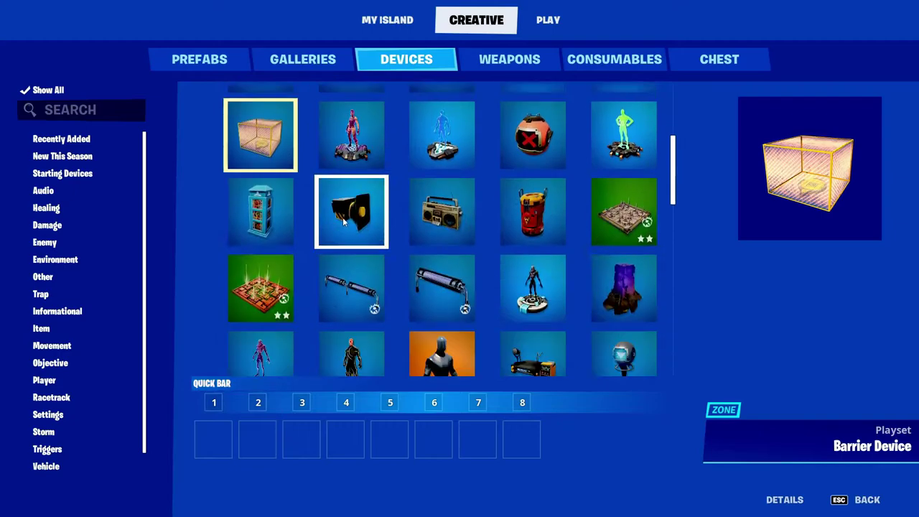
scroll(344, 223, "down", 6)
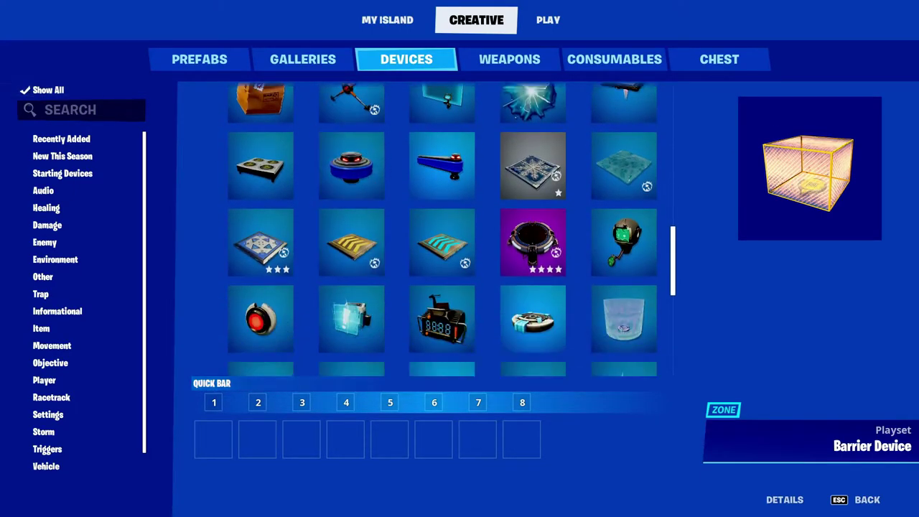
type("bu")
key("BackSpace")
key("BackSpace")
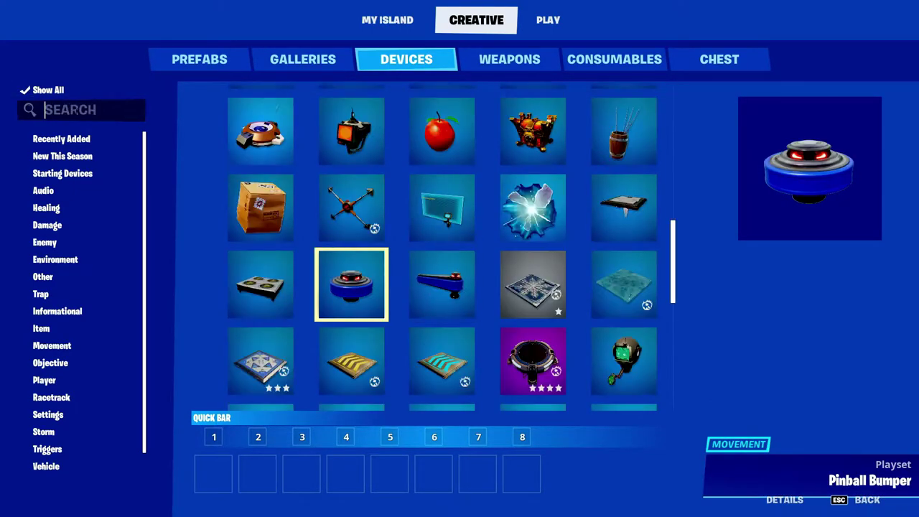
type("b")
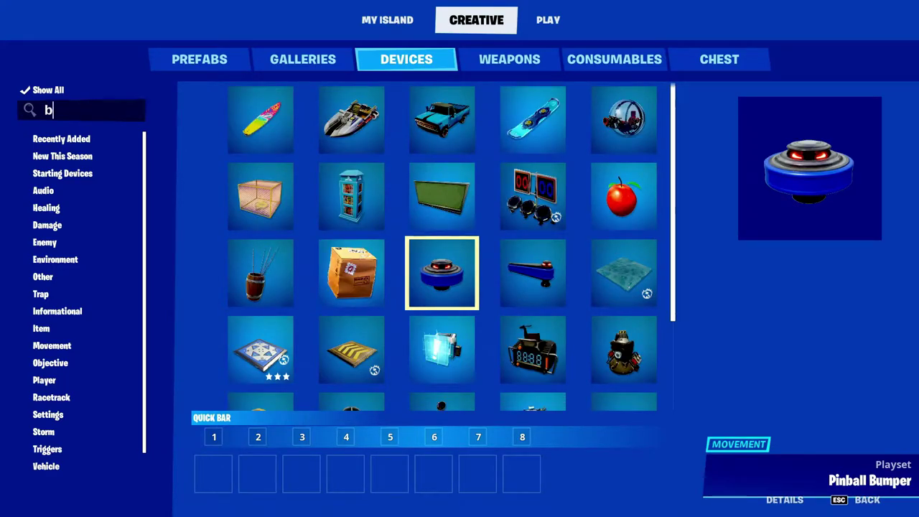
type("ut")
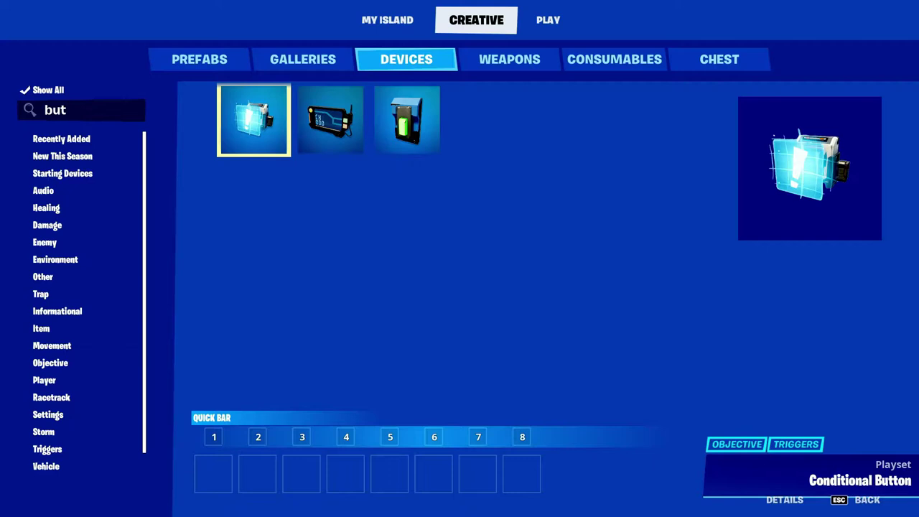
left_click(394, 126)
left_click(393, 127)
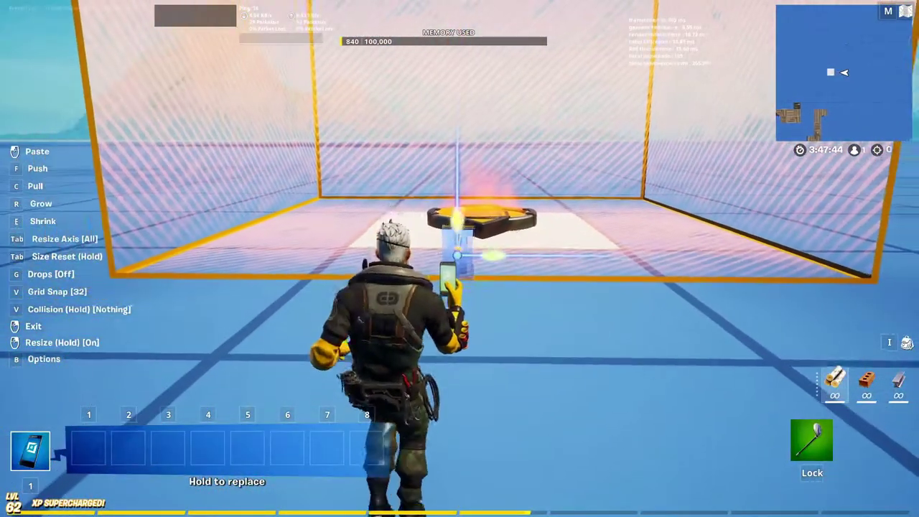
- Rotate, enlarge and place the Button in front of the spawn pad
key("Tab")
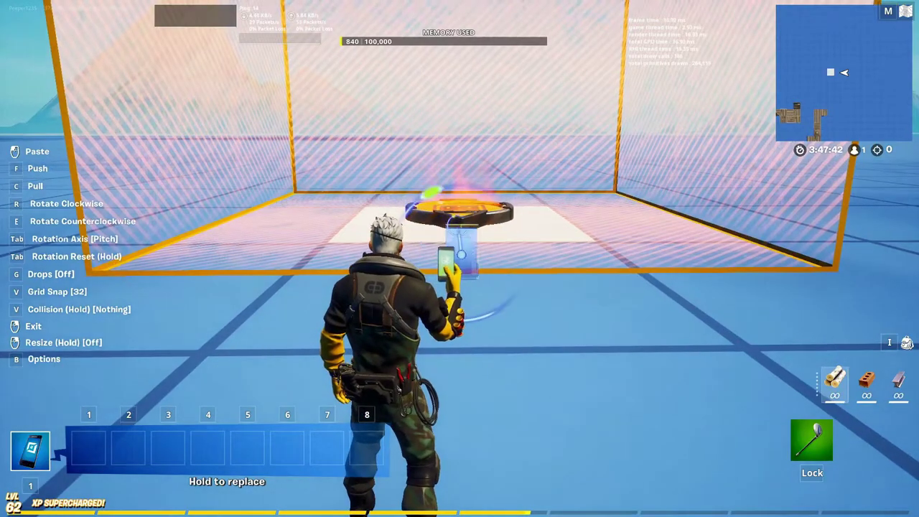
key("r")
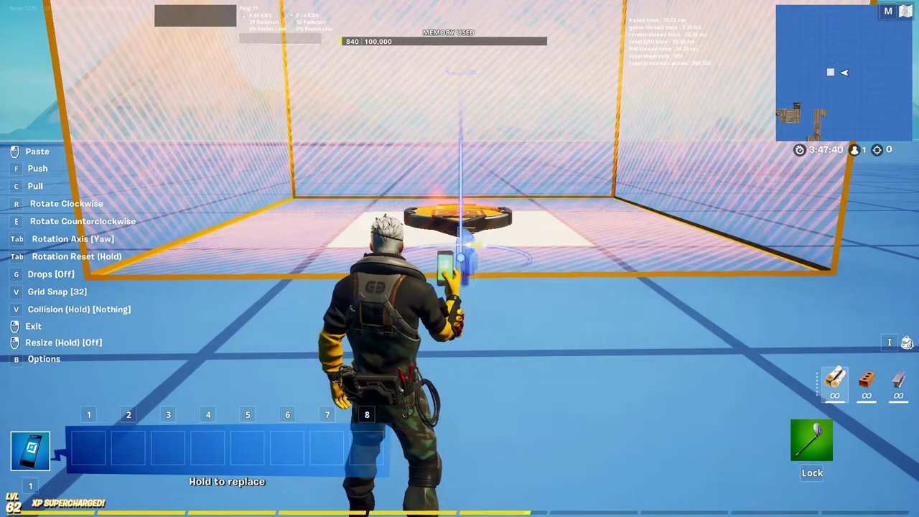
key("Tab")
right_click(462, 258)
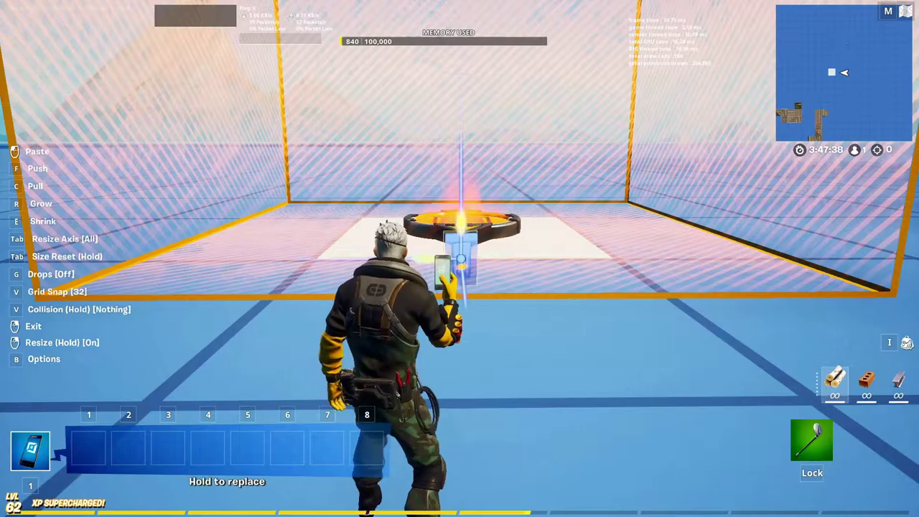
key("r")
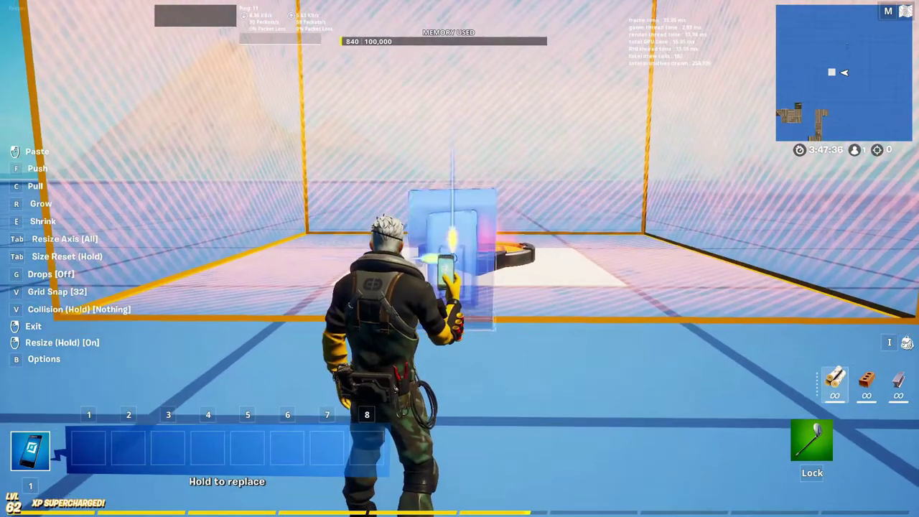
left_click(462, 258)
key("Caps_Lock")
- Open the placed Button's settings and close them without changes
key("e")
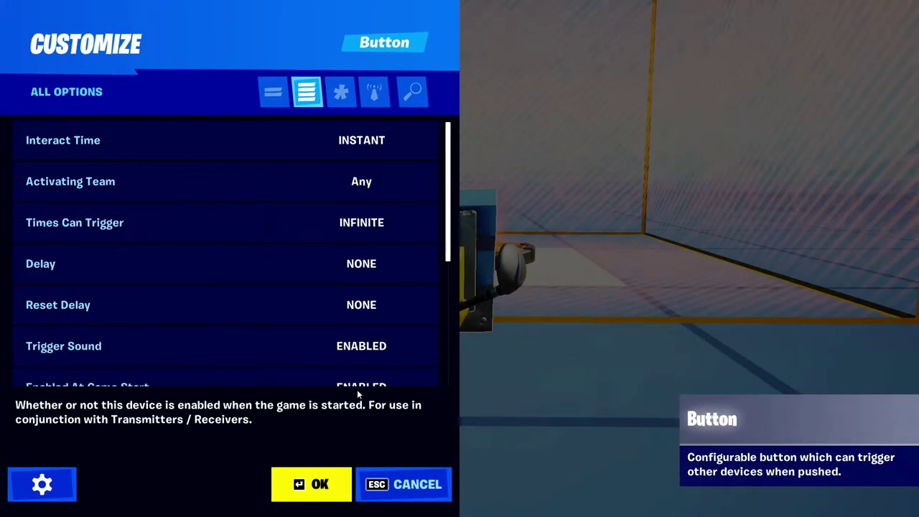
scroll(359, 388, "down", 2)
left_click(400, 481)
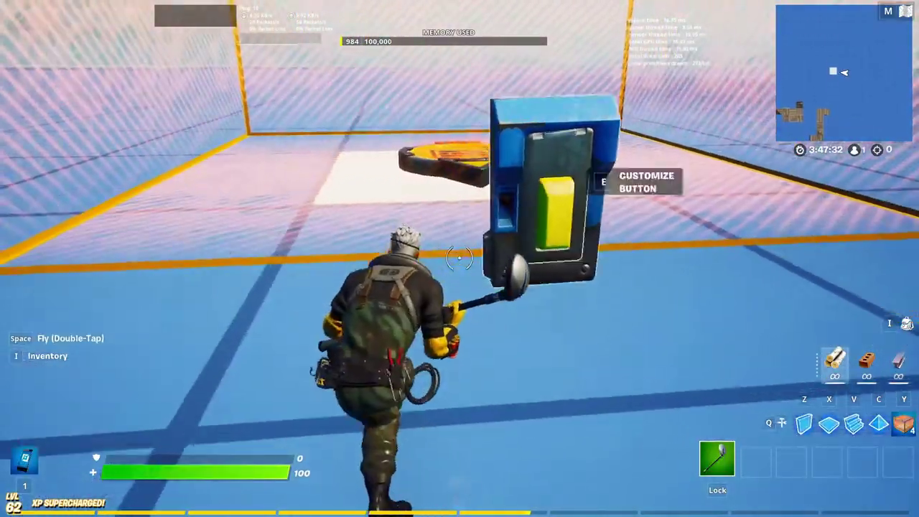
- Switch the barrier device's Enabled During Phase to NONE and confirm its settings
key("w")
key("e")
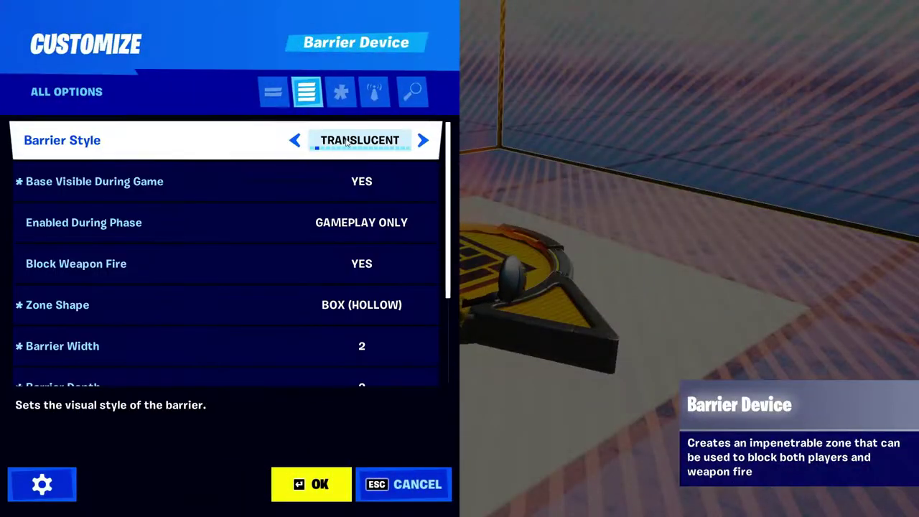
scroll(344, 280, "down", 1)
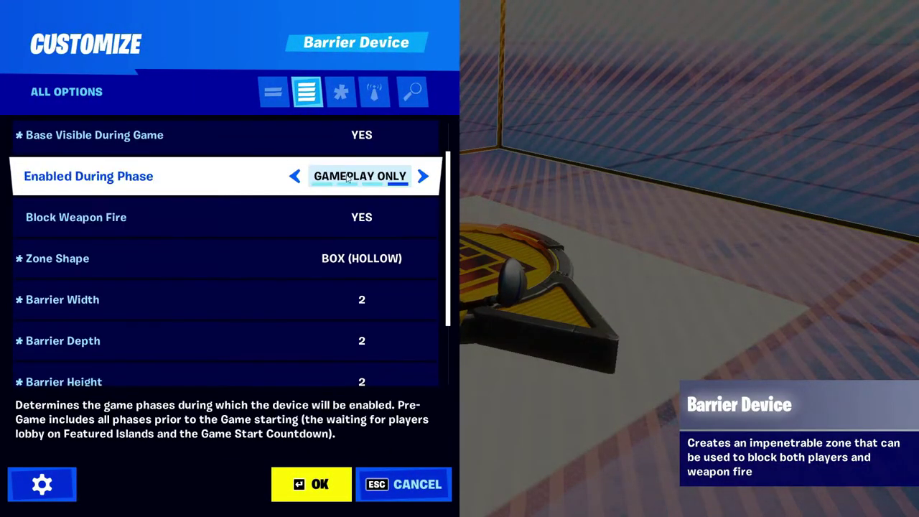
left_click(295, 177)
left_click(296, 177)
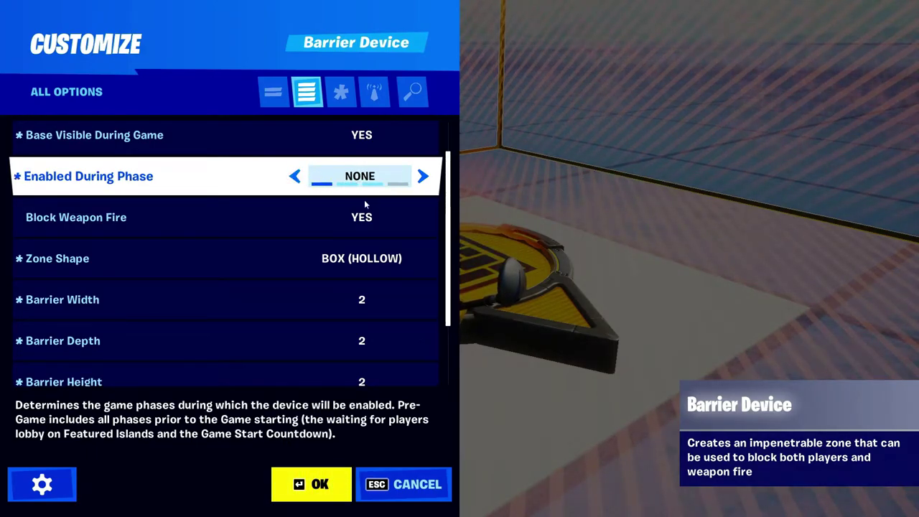
left_click(311, 484)
key("w")
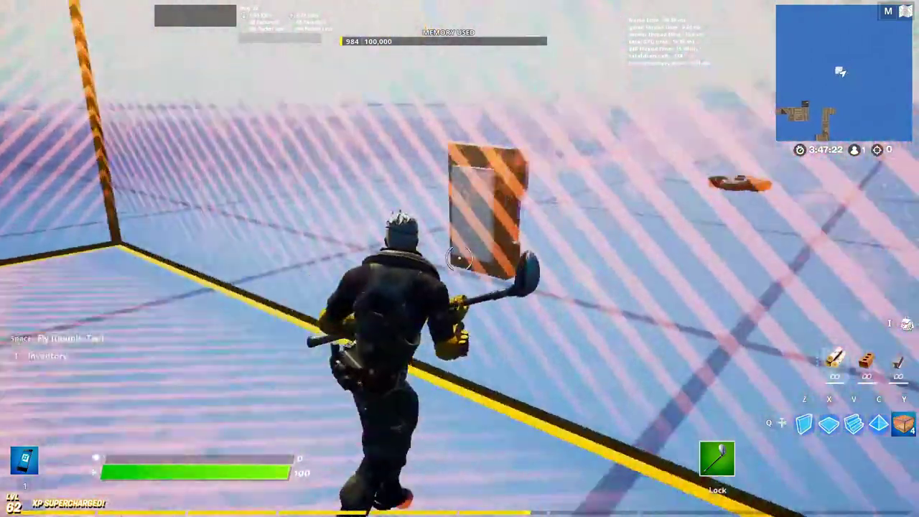
- Make the button transmit on Channel 1 when interacted with
key("e")
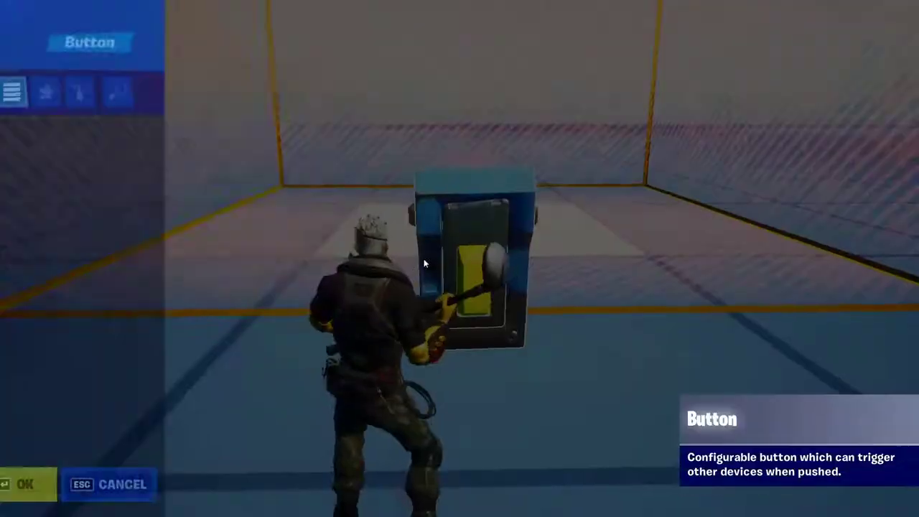
scroll(318, 240, "down", 4)
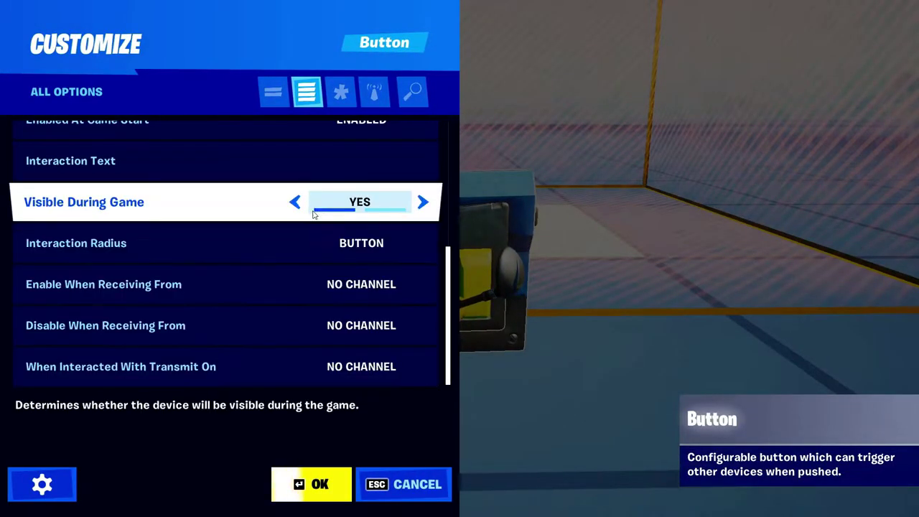
scroll(313, 215, "up", 1)
scroll(313, 251, "down", 1)
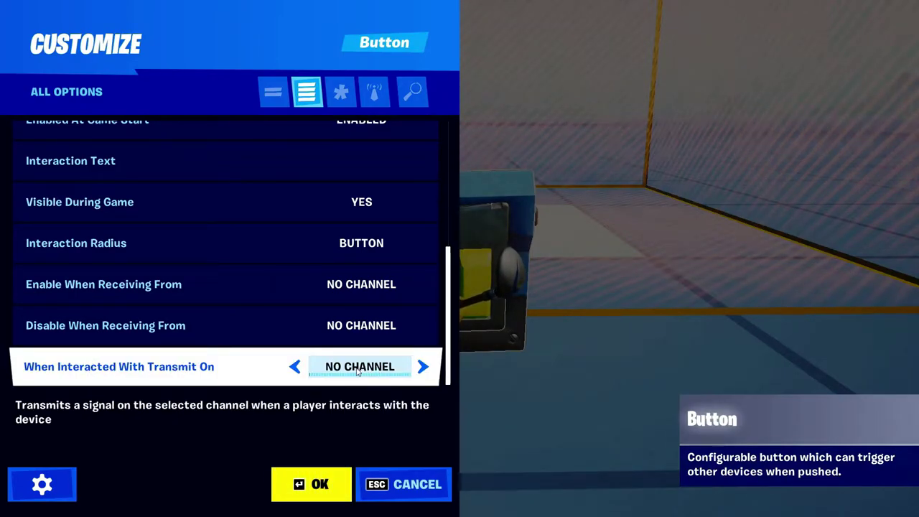
left_click(357, 371)
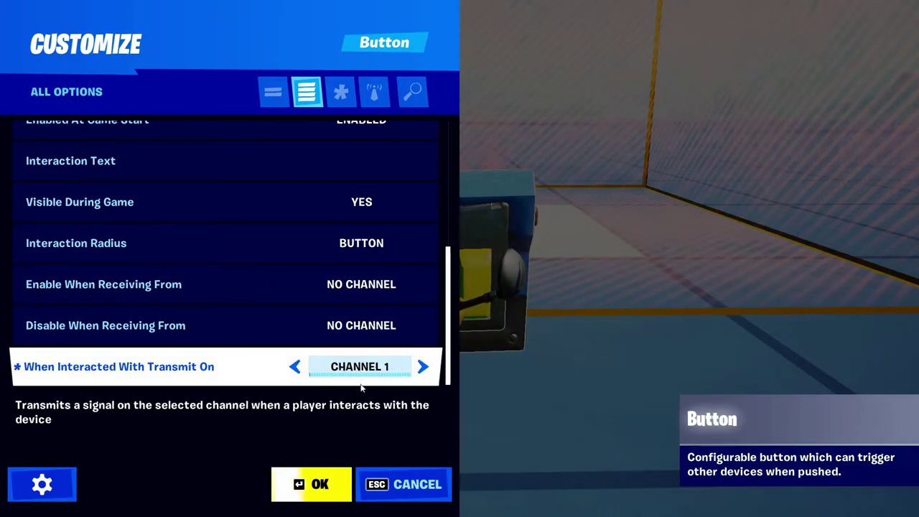
- Set the button's interaction text to 'Enable'
scroll(318, 222, "up", 1)
left_click(318, 219)
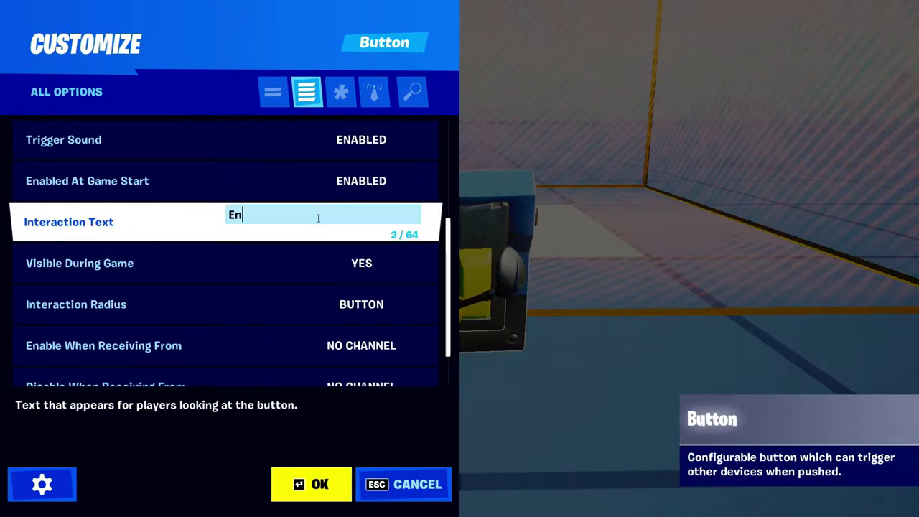
type("En")
key("BackSpace")
type("nable")
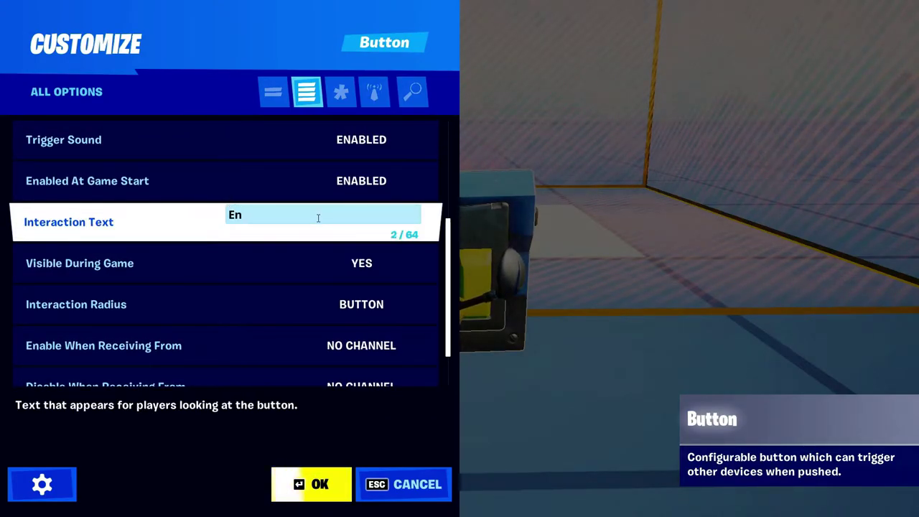
key("Return")
- Close the first button's settings and paste a second button beside it
left_click(321, 485)
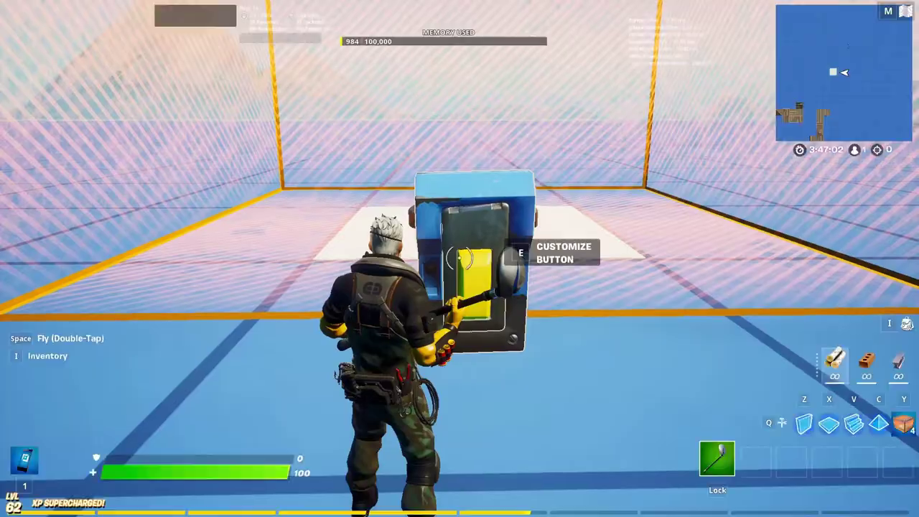
key("d")
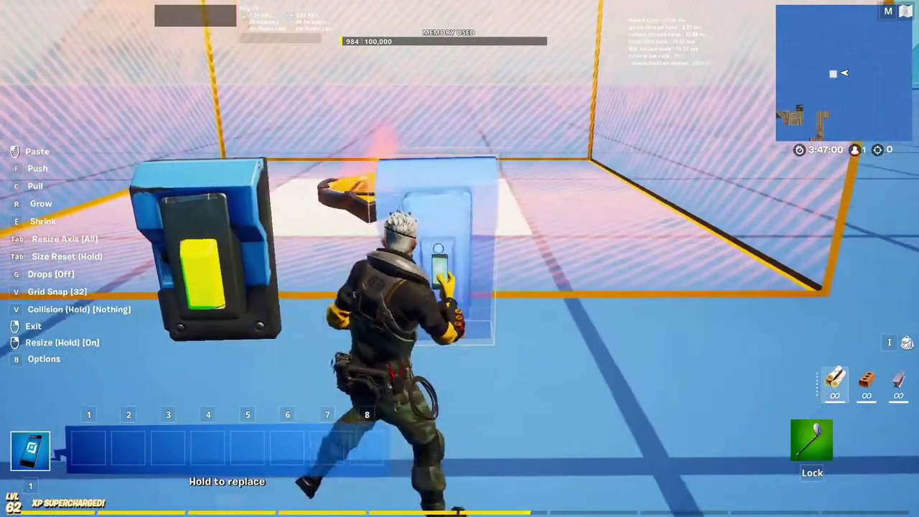
left_click(460, 259)
- Change the second button's interaction text to 'Disable' and save its settings
key("e")
scroll(401, 295, "down", 3)
left_click(387, 318)
key("Return")
scroll(374, 331, "down", 4)
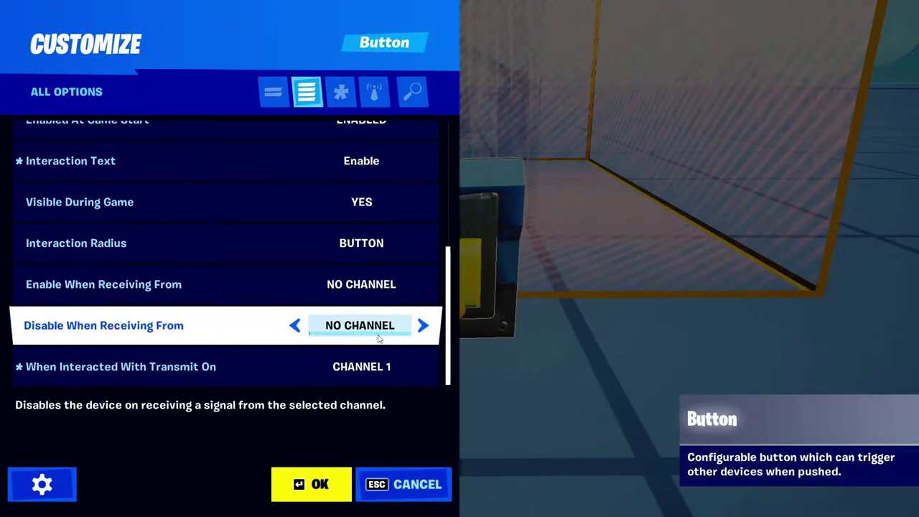
scroll(345, 338, "up", 3)
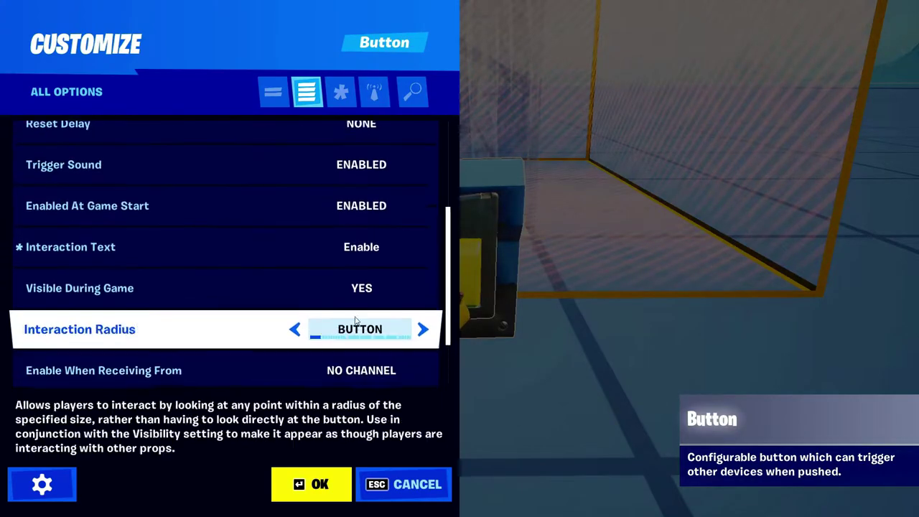
left_click(291, 251)
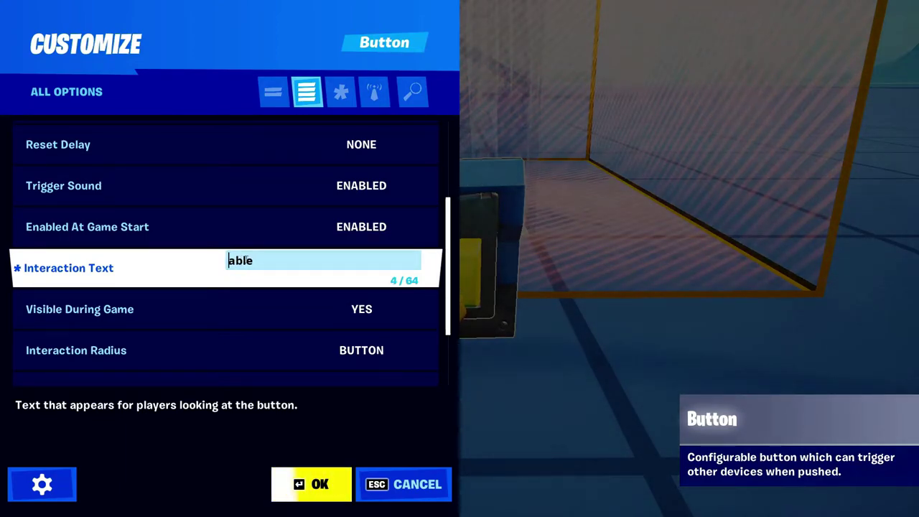
key("Return")
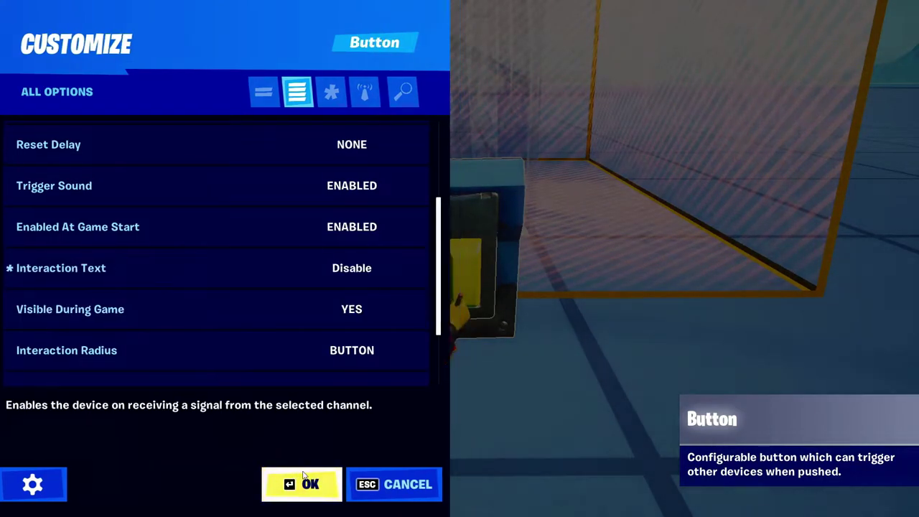
key("Return")
- Select both buttons with the phone and move them as a pair beside the barrier
key("w")
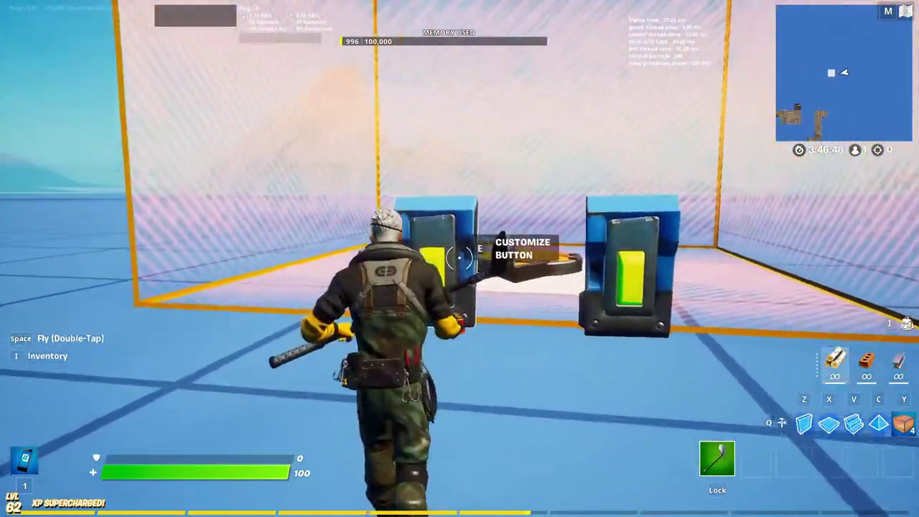
left_click(460, 258)
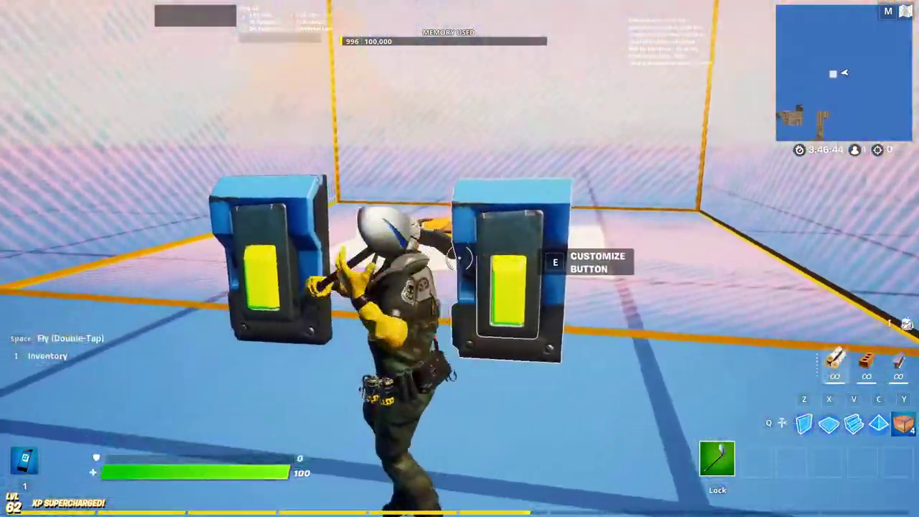
key("1")
key("r")
key("r")
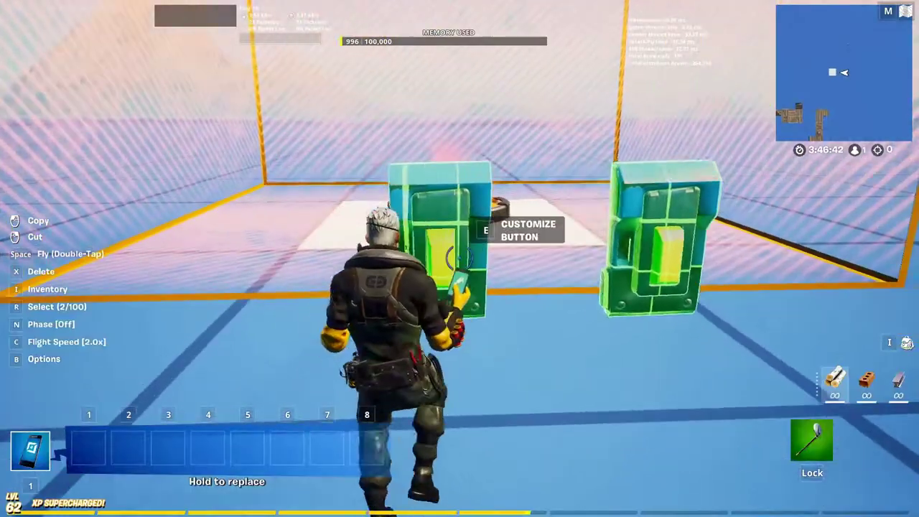
left_click(459, 259)
key("w")
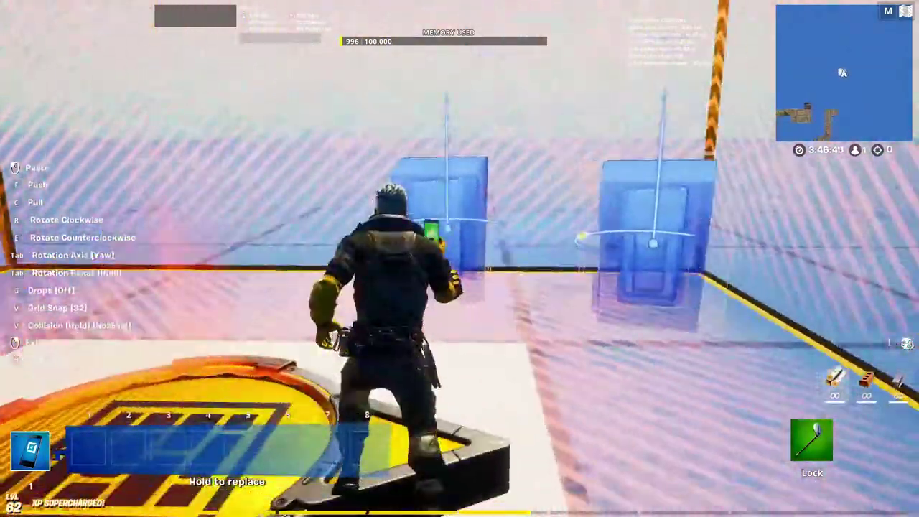
key("w")
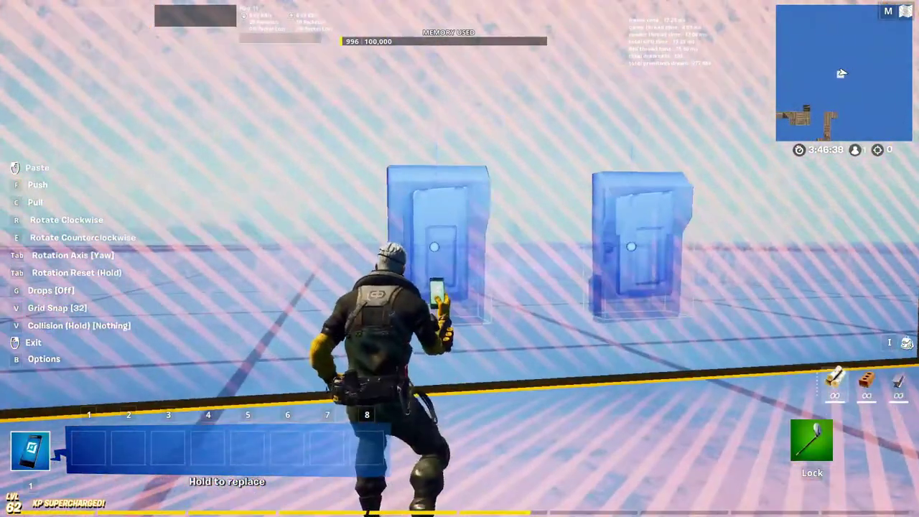
key("space")
key("space")
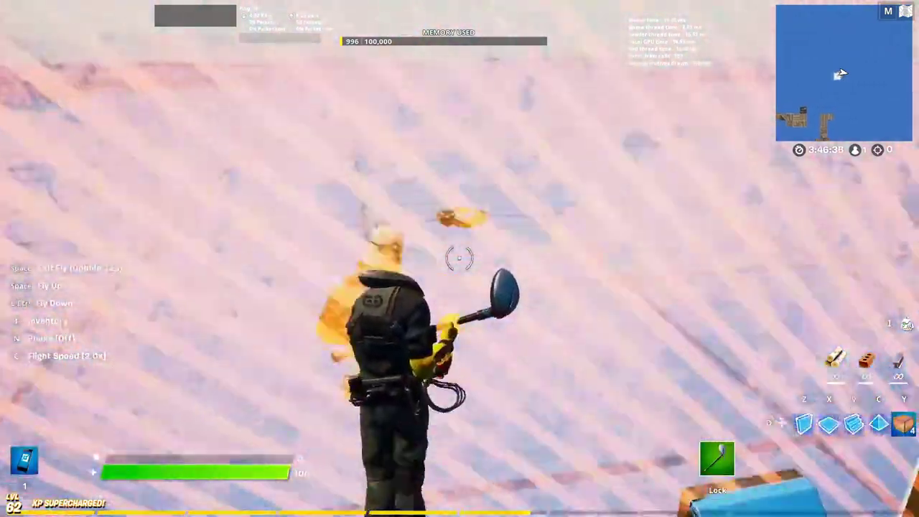
- Pick up the Player Spawn Pad with the phone and set it on the barrier device
key("w")
key("1")
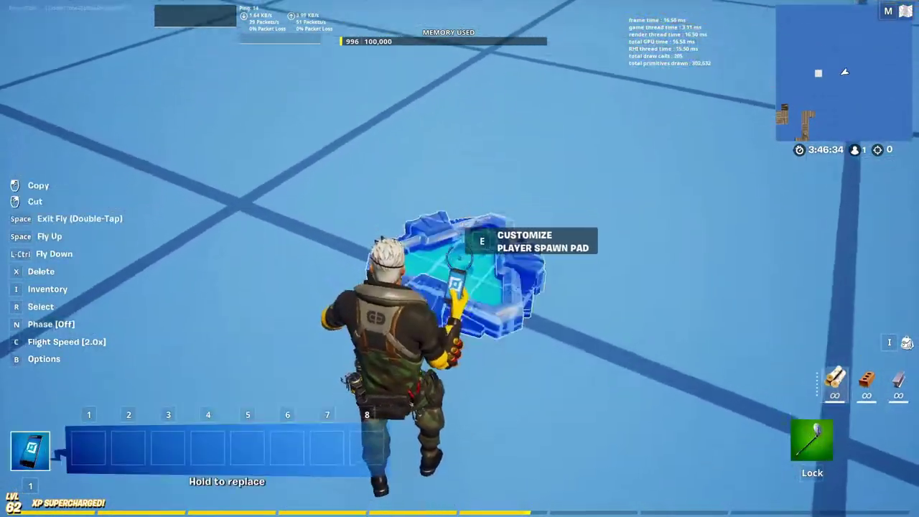
right_click(460, 259)
key("w")
right_click(460, 259)
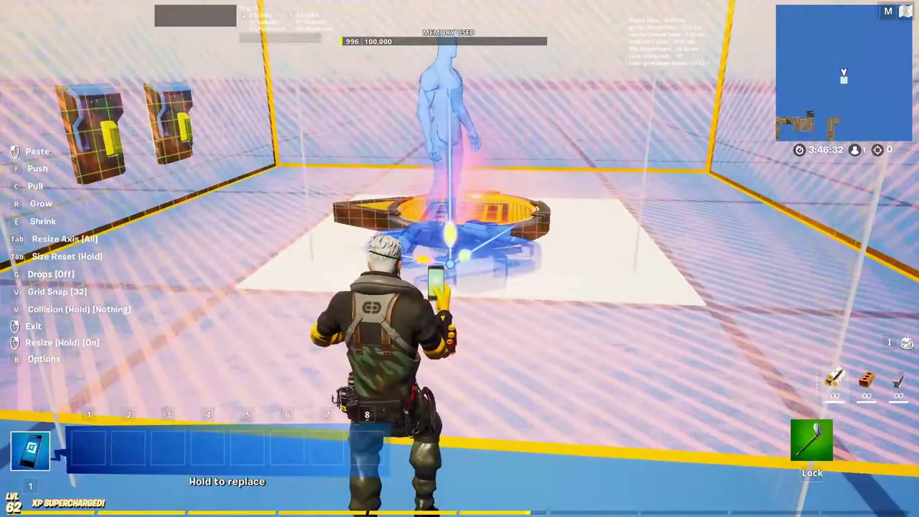
key("w")
key("a")
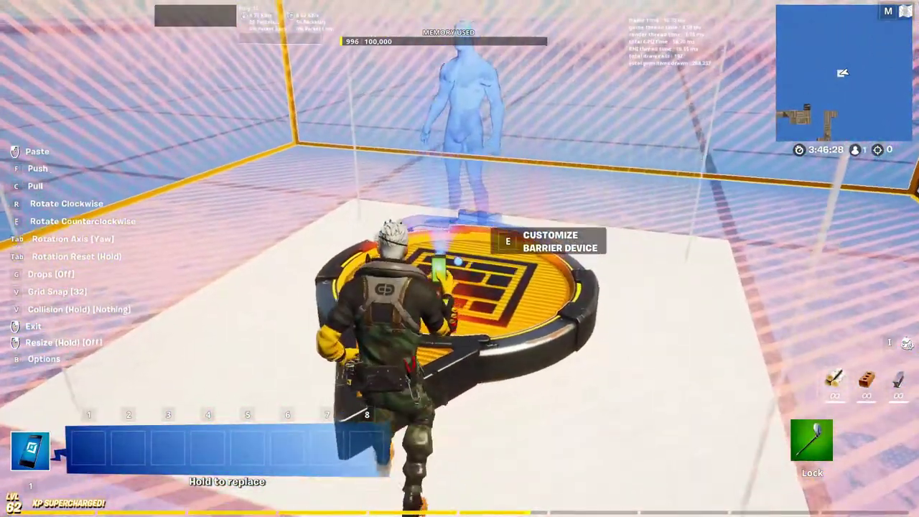
left_click(460, 258)
- Re-place the spawn pad centred on the barrier device and put the phone away
right_click(459, 259)
key("d")
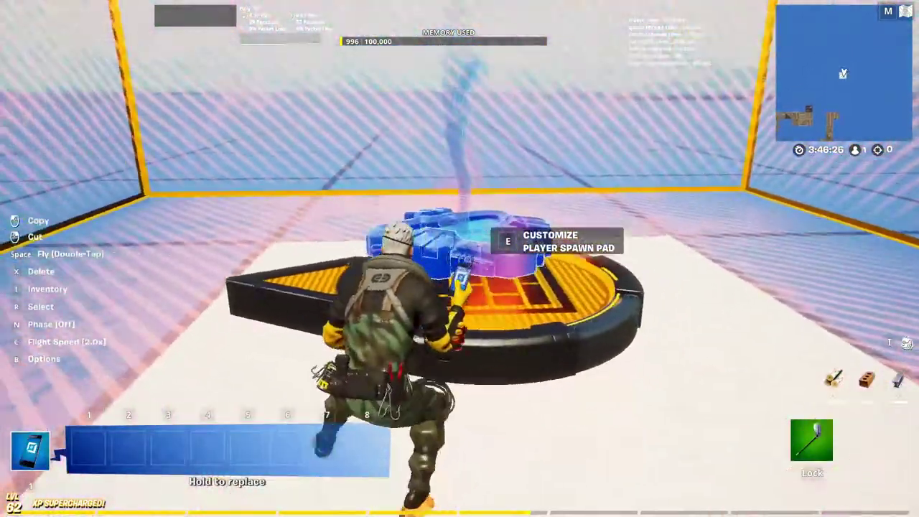
right_click(460, 258)
left_click(460, 258)
key("Caps_Lock")
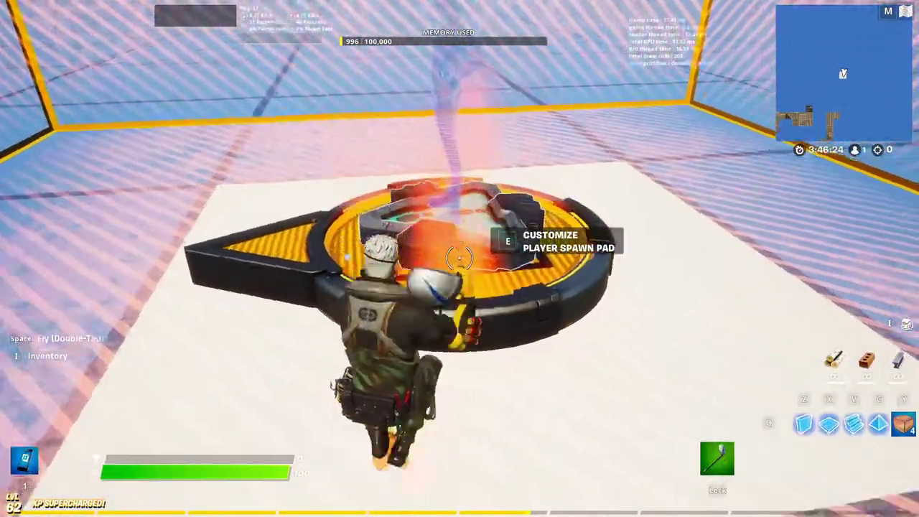
- Check the spawn pad placement, then launch a test game from the Esc menu
key("a")
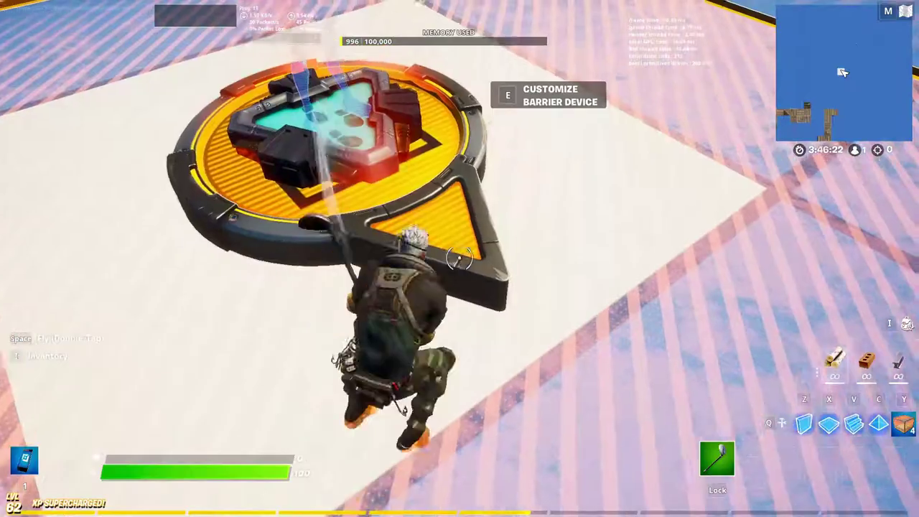
key("d")
key("Escape")
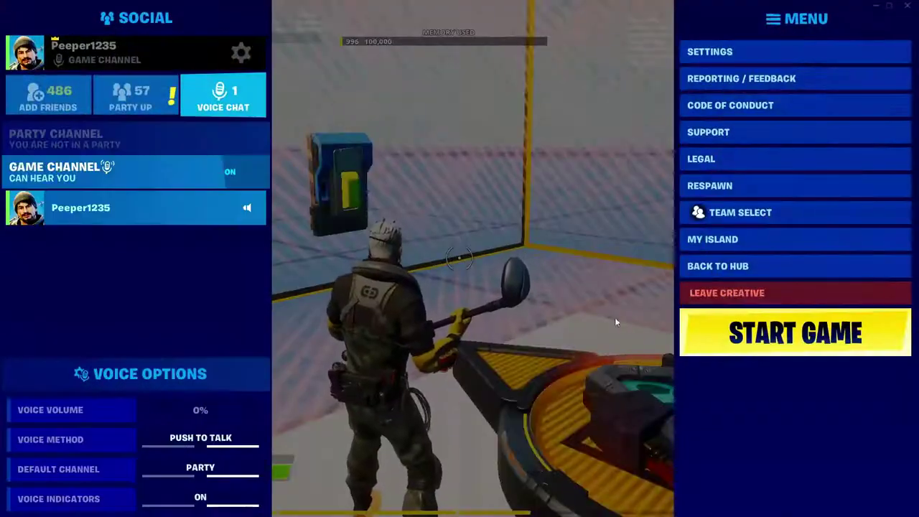
left_click(821, 333)
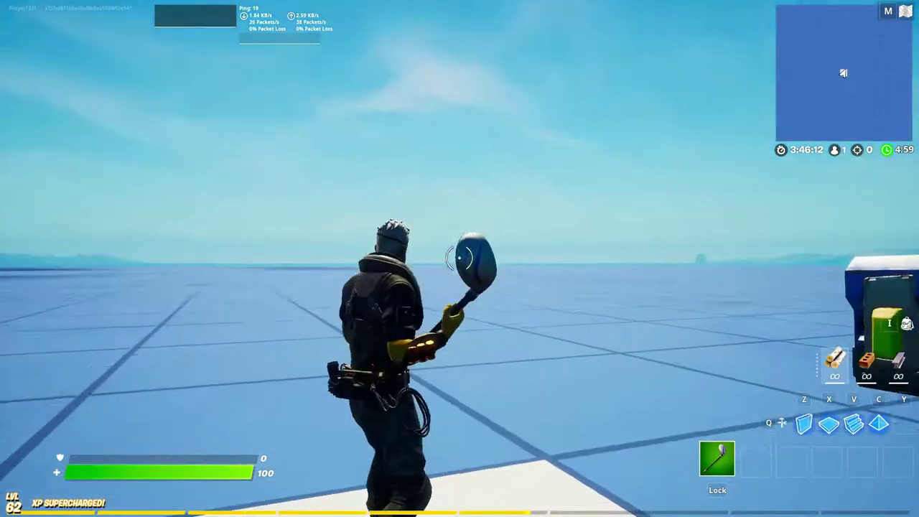
- Run from the spawn pad over to the Enable and Disable buttons
key("w")
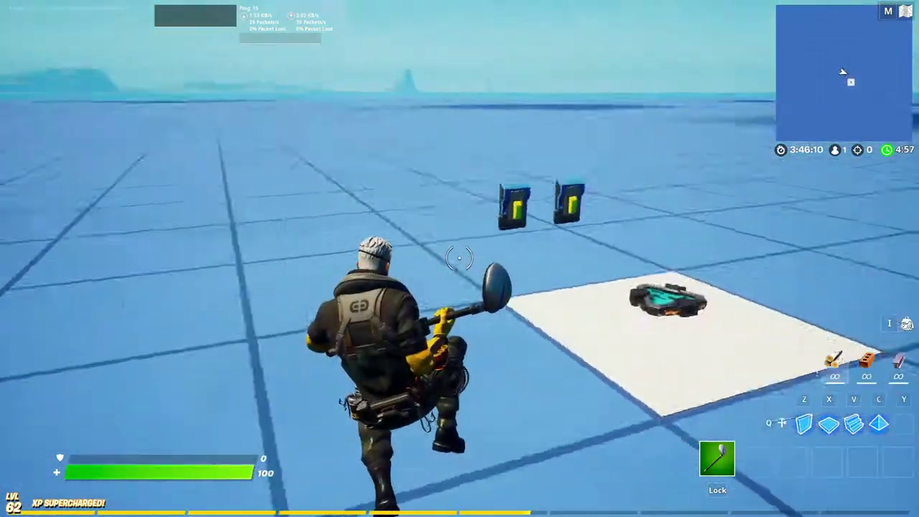
key("a")
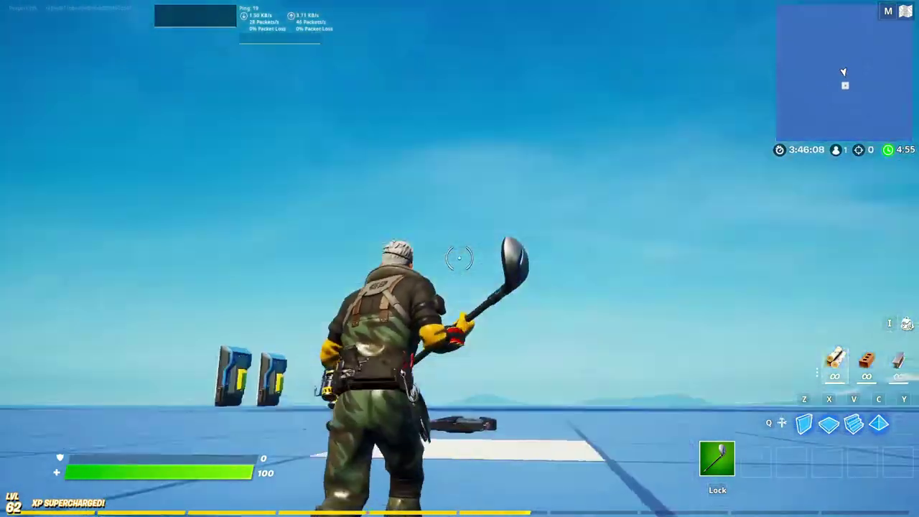
left_click(460, 259)
key("w")
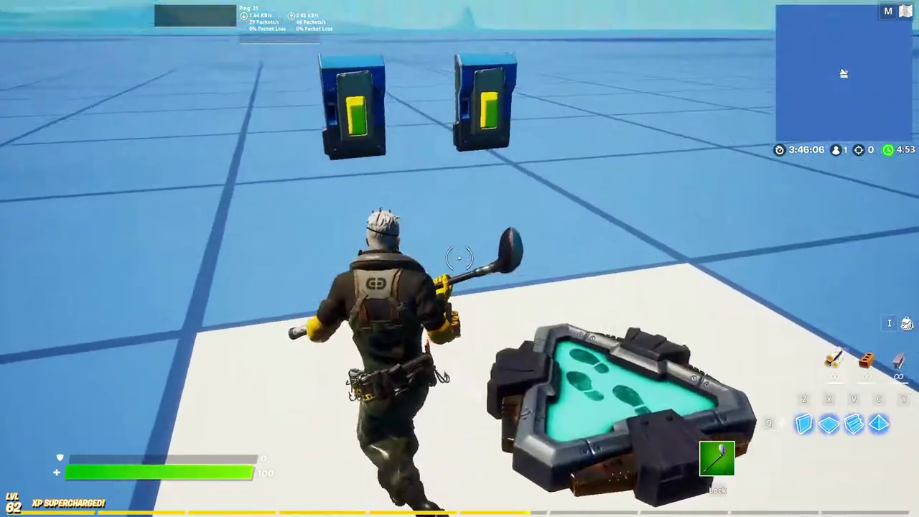
key("w")
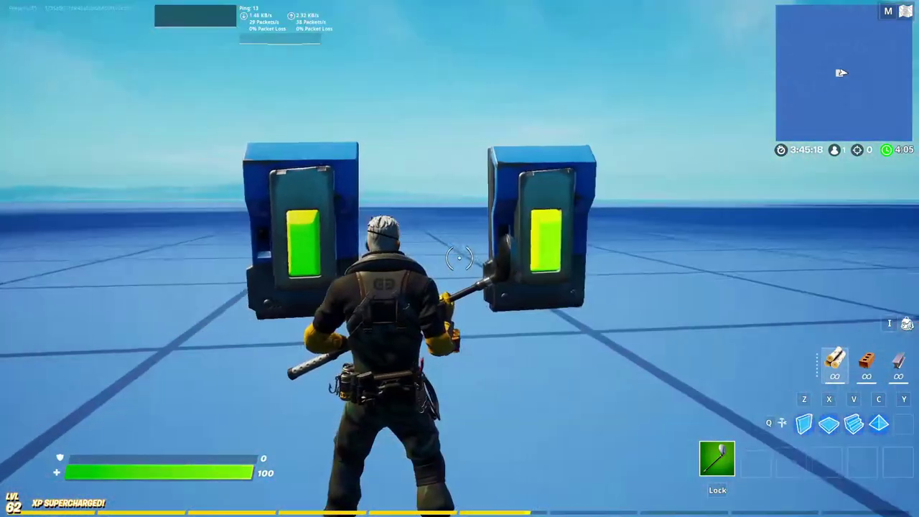
- End the test game from the Esc menu
key("Escape")
left_click(812, 308)
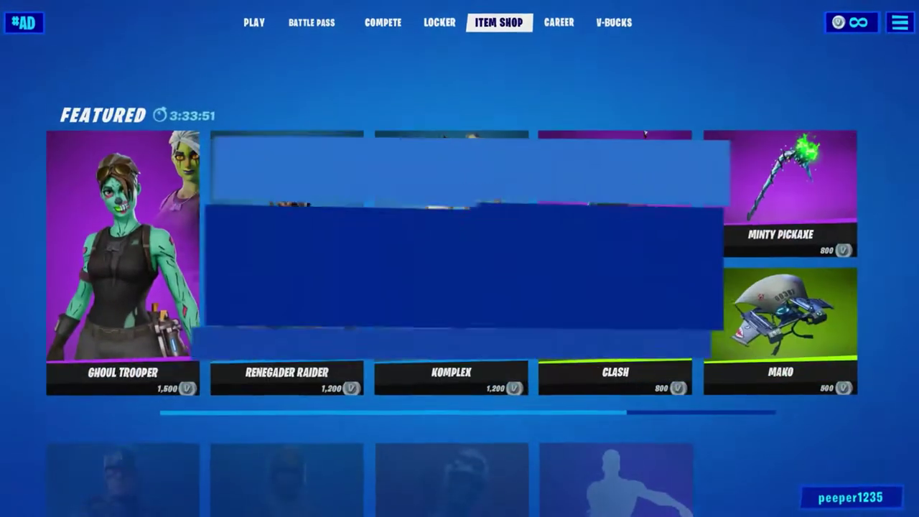
- Enter a creator code in Support a Creator and accept it
type("peeper")
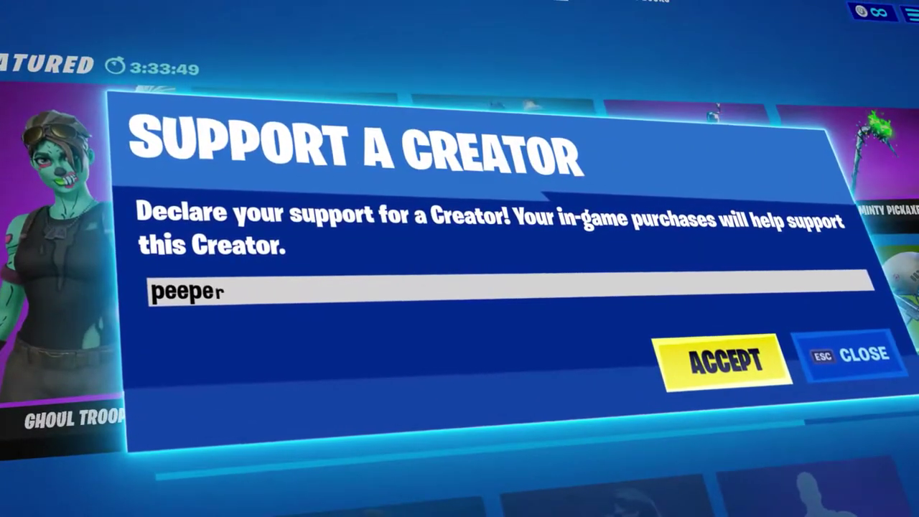
type("1235")
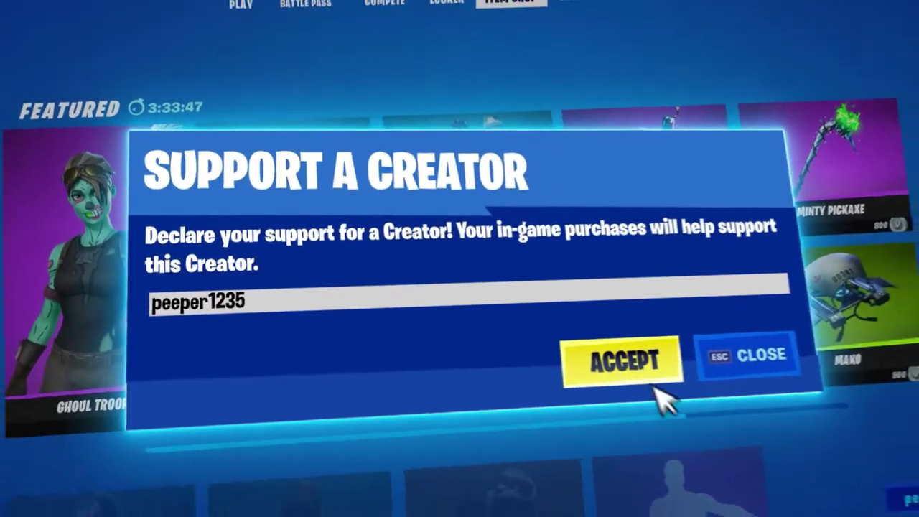
left_click(740, 370)
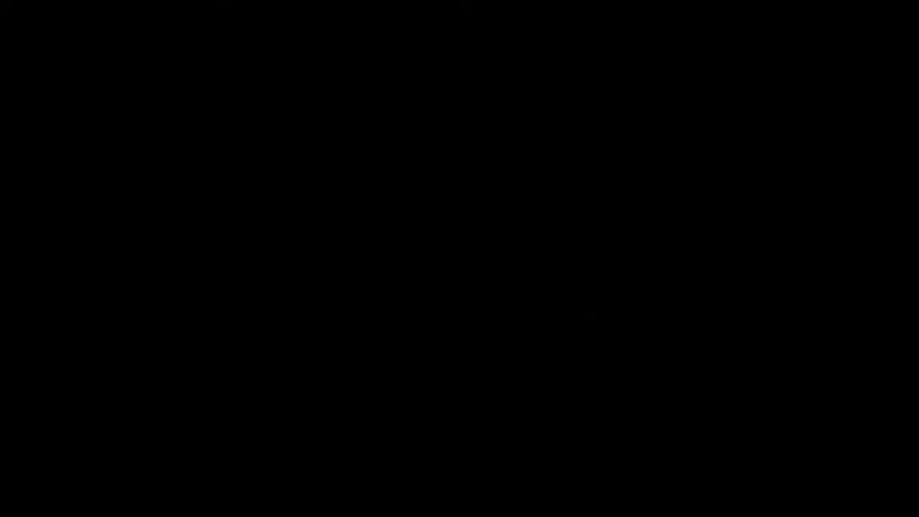